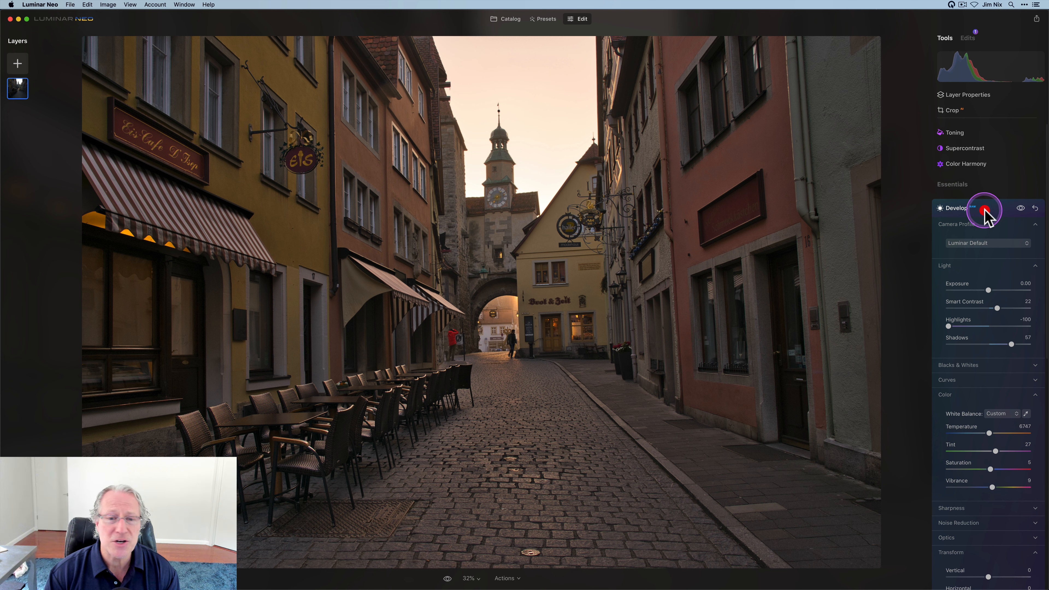
# Straighten the street photo by rotating it slightly within the Original ratio crop, and apply the crop
pyautogui.click(954, 112)
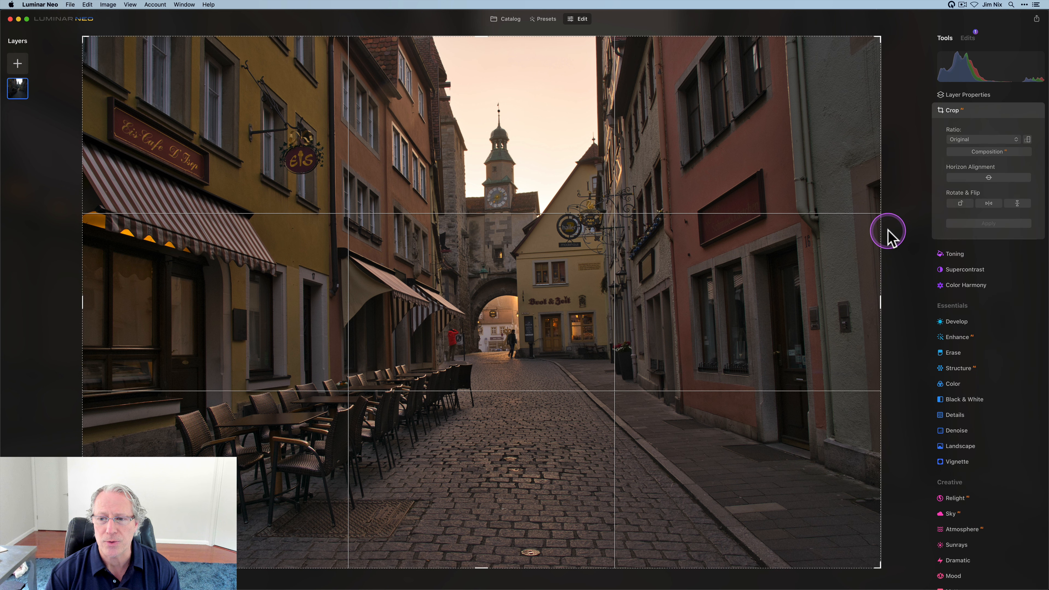
pyautogui.moveTo(889, 232); pyautogui.dragTo(893, 246)
pyautogui.press('Return')
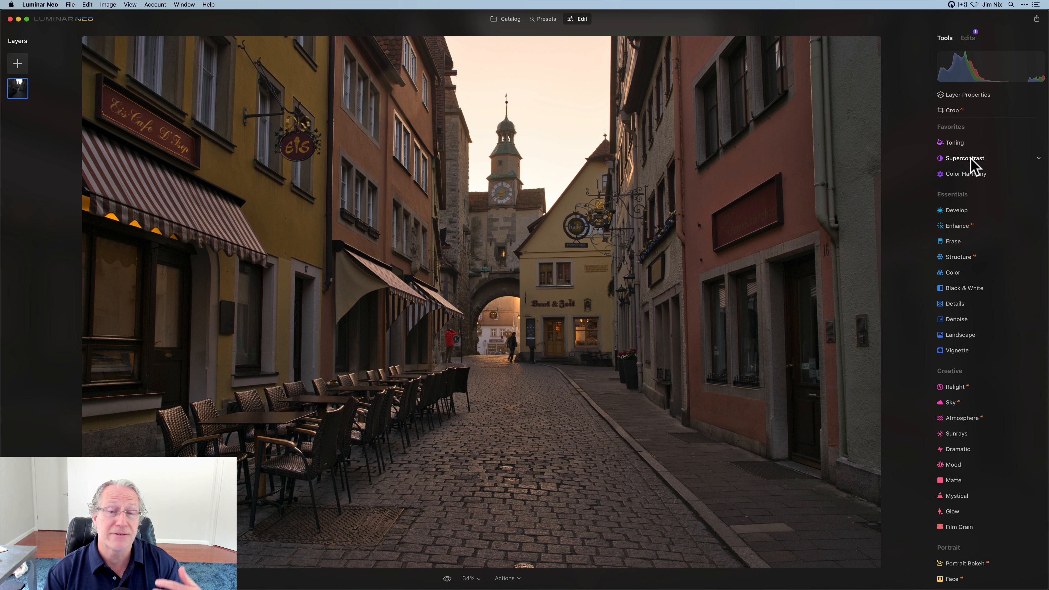
# In Supercontrast, set Highlights Contrast to 81 with Highlights Balance 47, Midtones Contrast to 31 and Shadows Contrast to 37
pyautogui.click(971, 159)
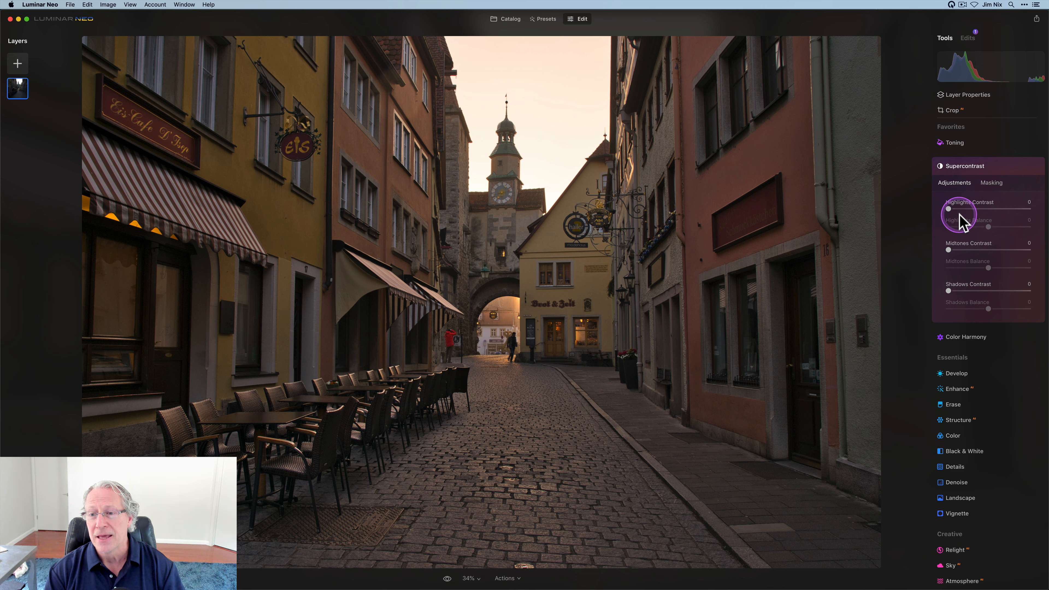
pyautogui.click(970, 209)
pyautogui.click(974, 250)
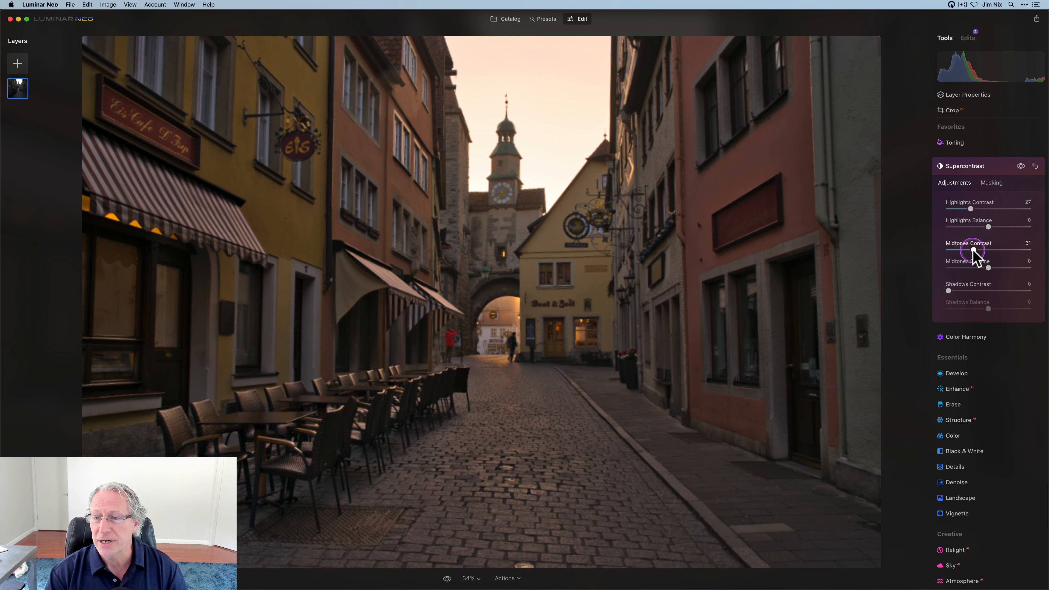
pyautogui.click(979, 291)
pyautogui.moveTo(972, 210); pyautogui.dragTo(1009, 229)
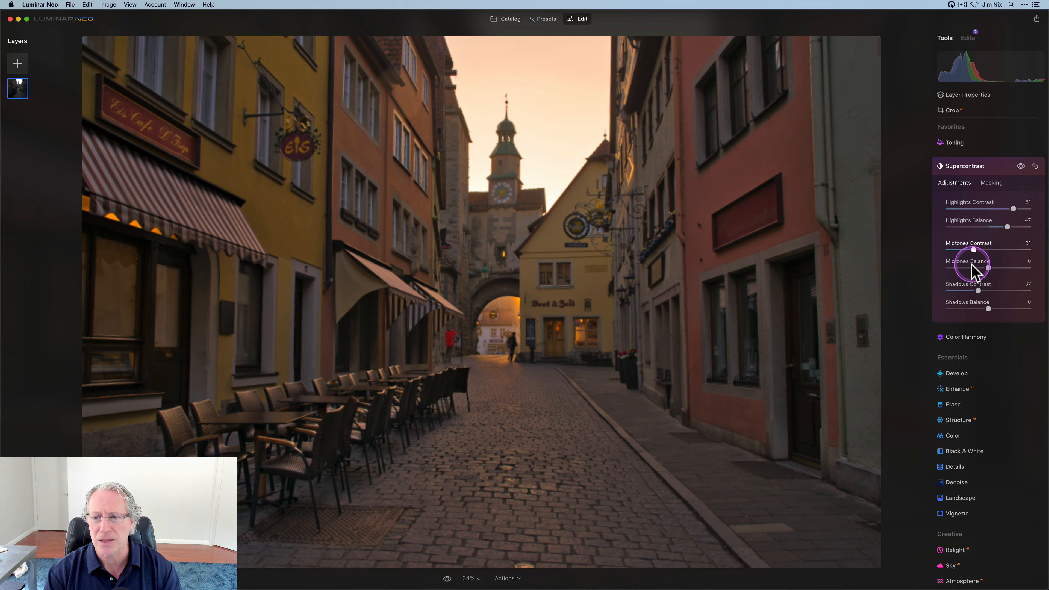
# Set Supercontrast's Midtones Balance to -35 and Shadows Balance to 17, and compare the photo with and without the effect
pyautogui.moveTo(989, 268); pyautogui.dragTo(975, 269)
pyautogui.moveTo(989, 309); pyautogui.dragTo(996, 309)
pyautogui.click(1019, 167)
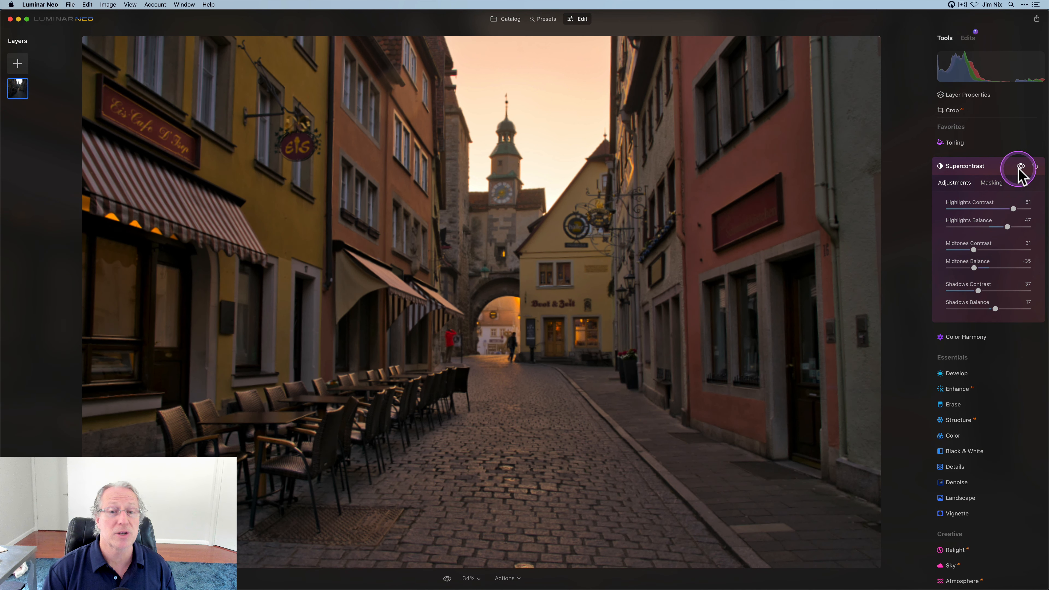
pyautogui.click(1020, 167)
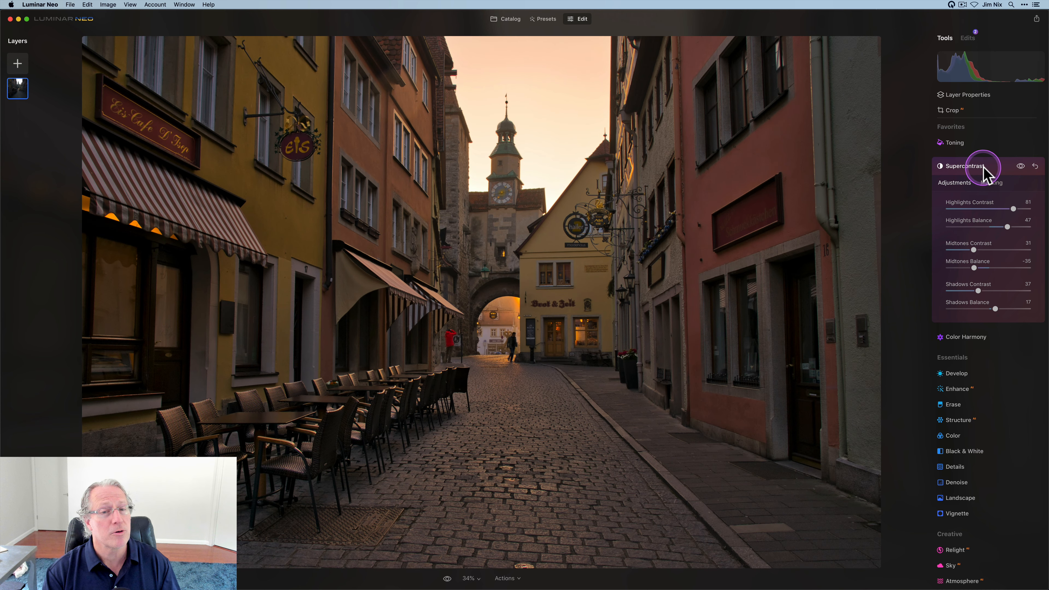
pyautogui.click(984, 168)
# Apply Toning with a Saturation of 13 for the highlights, and Saturation 48 with Hue 229 for the shadows
pyautogui.click(957, 144)
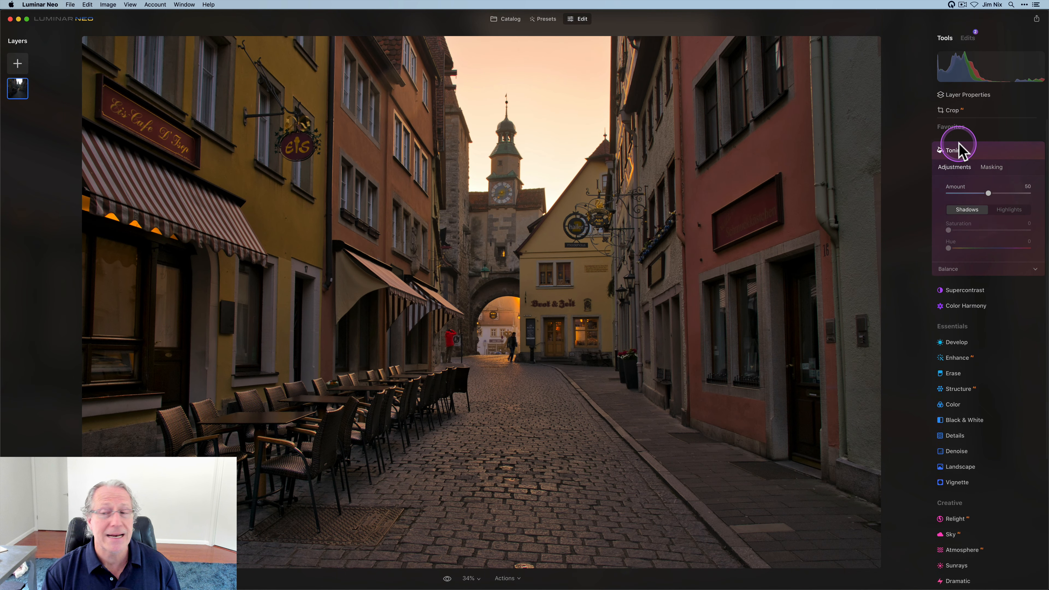
pyautogui.click(1002, 210)
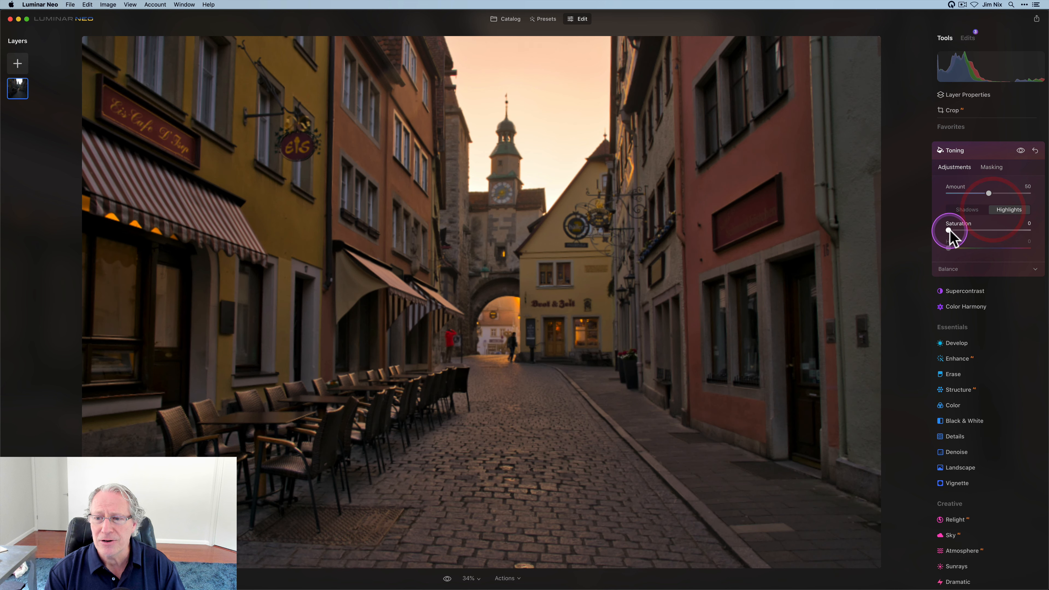
pyautogui.moveTo(949, 232); pyautogui.dragTo(959, 233)
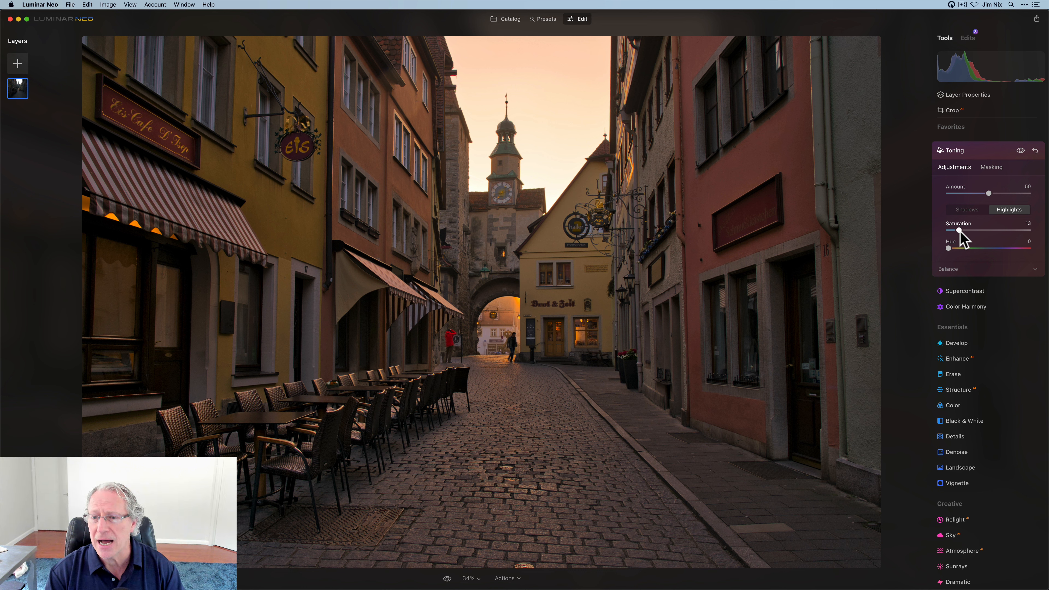
pyautogui.click(968, 211)
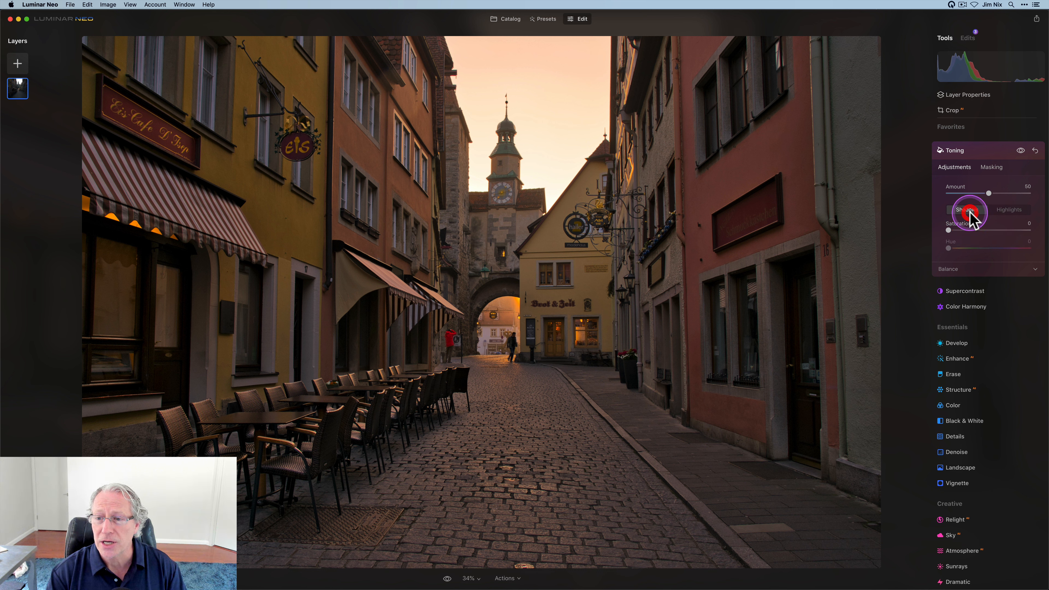
pyautogui.moveTo(951, 230); pyautogui.dragTo(989, 229)
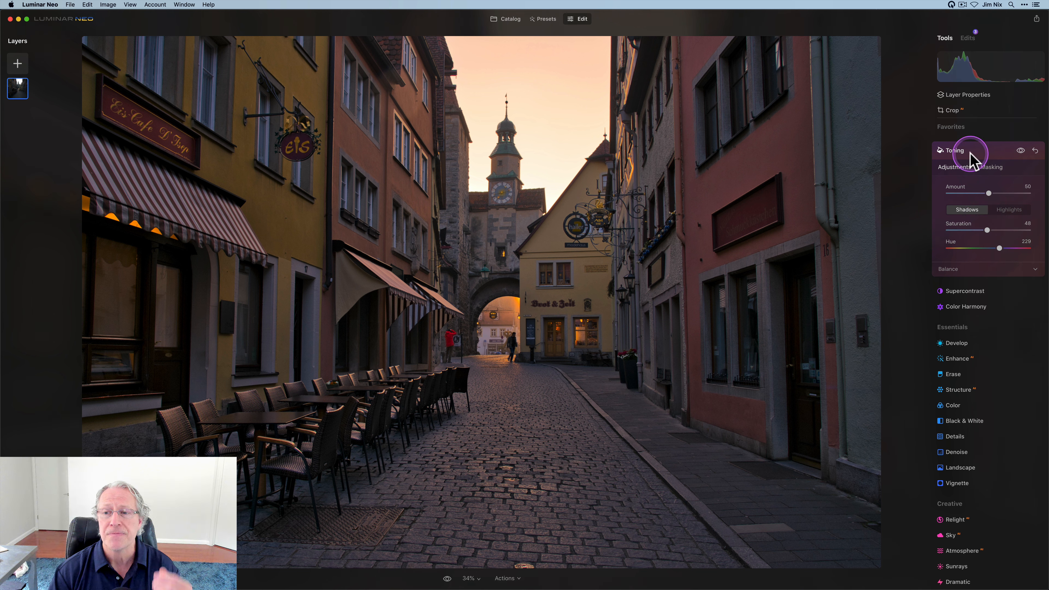
pyautogui.click(969, 152)
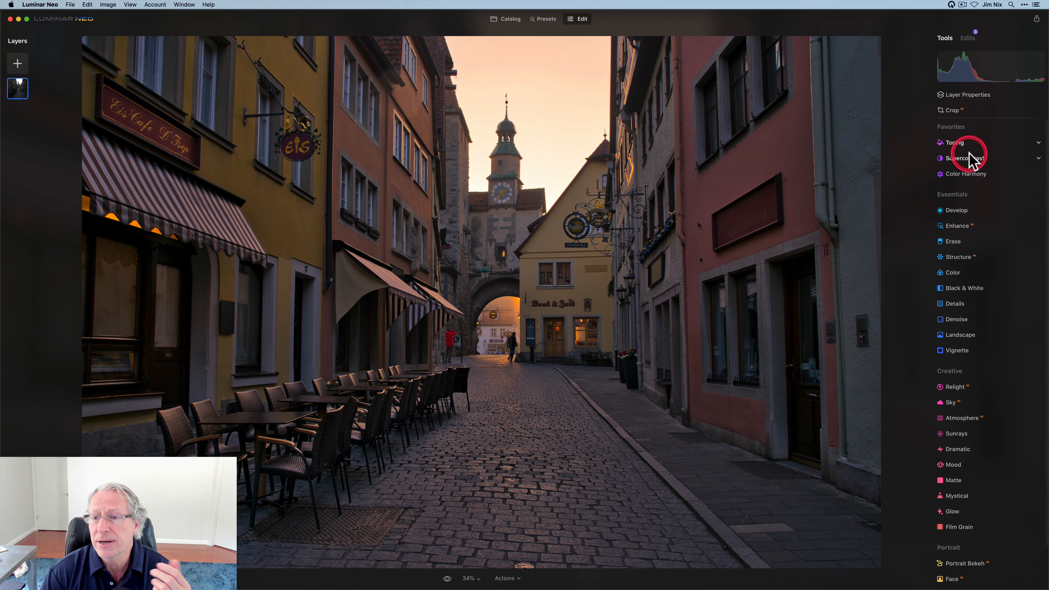
# In Color Harmony, set Brilliance to 10, Warmth to 25 and the Split Color Warmth's Warm value to 11
pyautogui.click(967, 174)
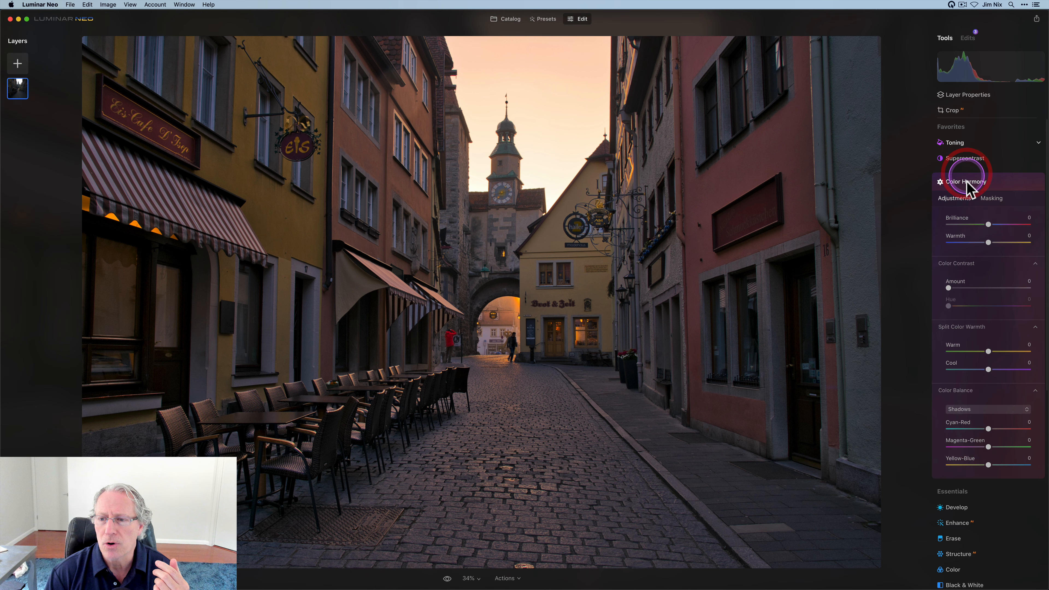
pyautogui.moveTo(987, 244); pyautogui.dragTo(993, 224)
pyautogui.moveTo(989, 351); pyautogui.dragTo(986, 371)
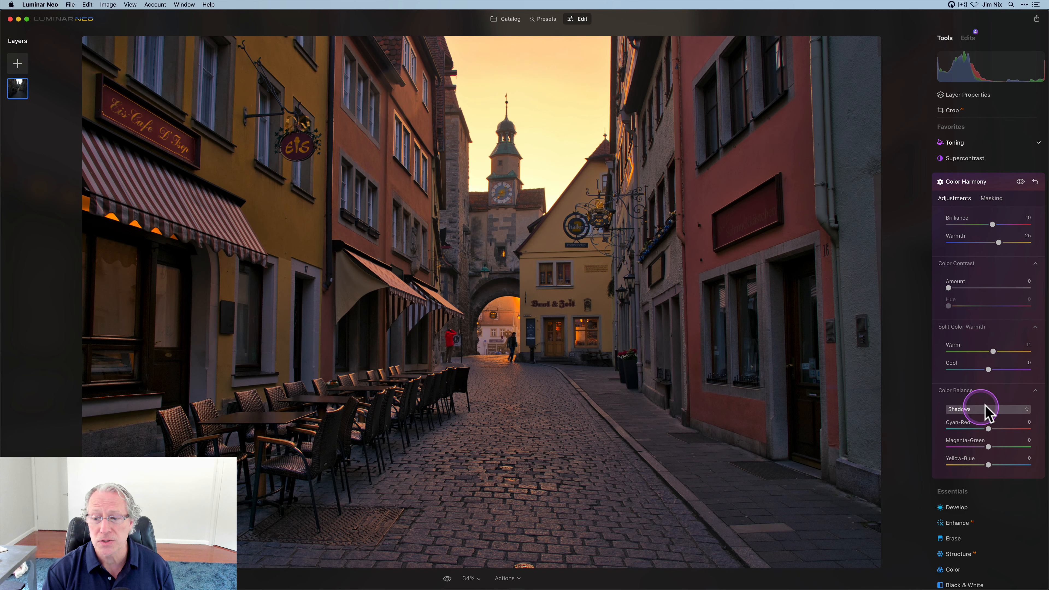
# Set the shadows' Color Balance to Cyan-Red -3 and Yellow-Blue 3, and compare the edited photo with the original
pyautogui.moveTo(989, 429); pyautogui.dragTo(987, 429)
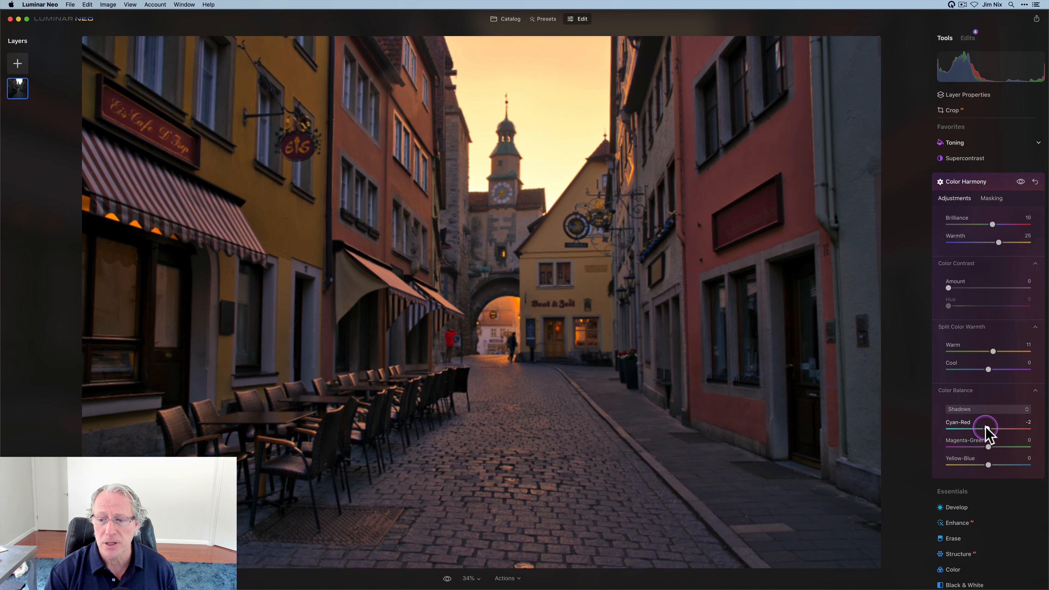
pyautogui.moveTo(988, 464); pyautogui.dragTo(991, 464)
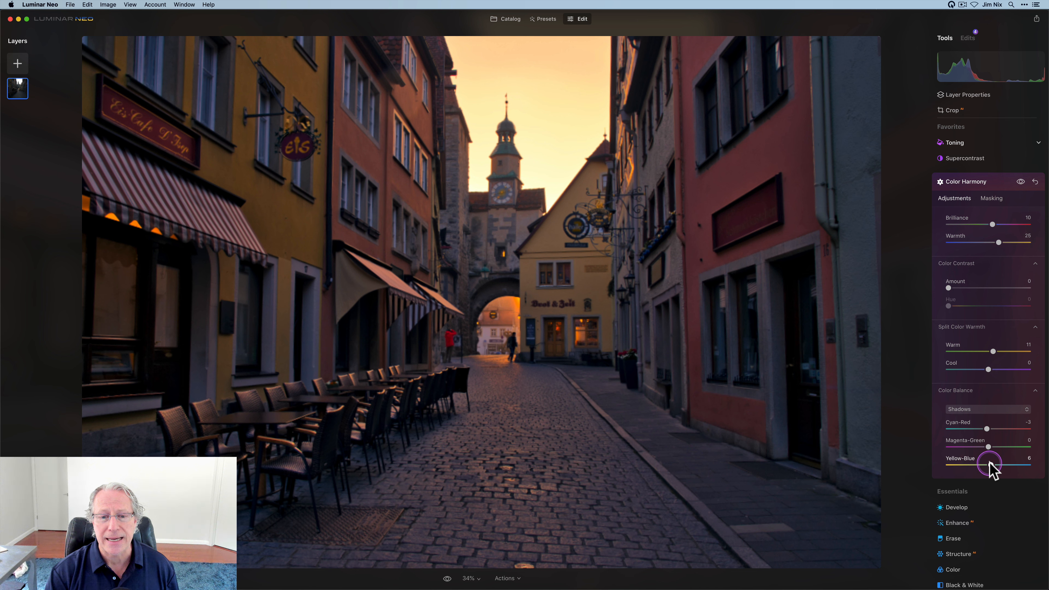
pyautogui.moveTo(990, 466); pyautogui.dragTo(989, 463)
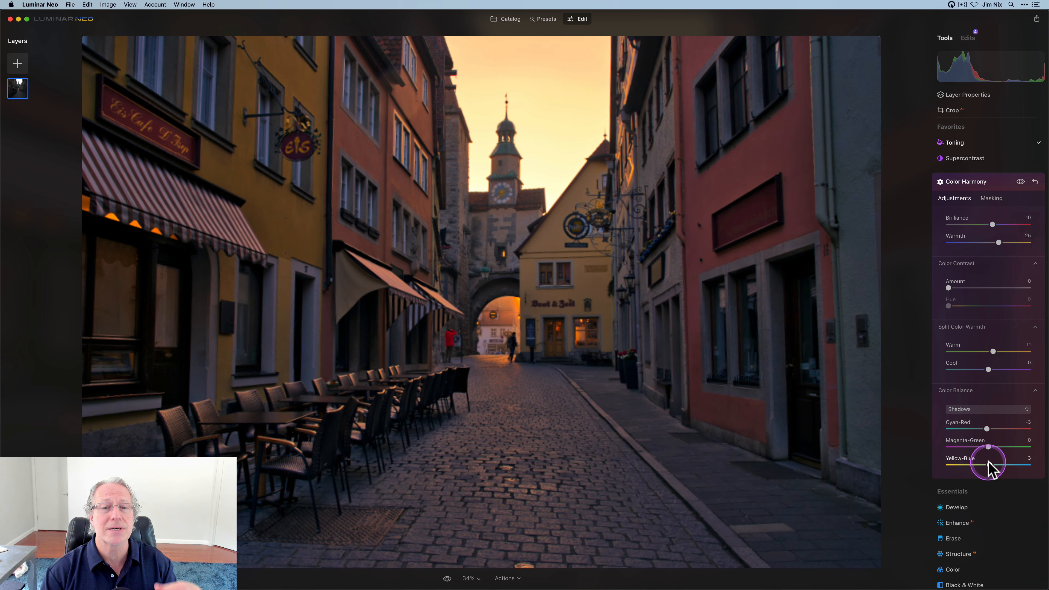
pyautogui.click(986, 185)
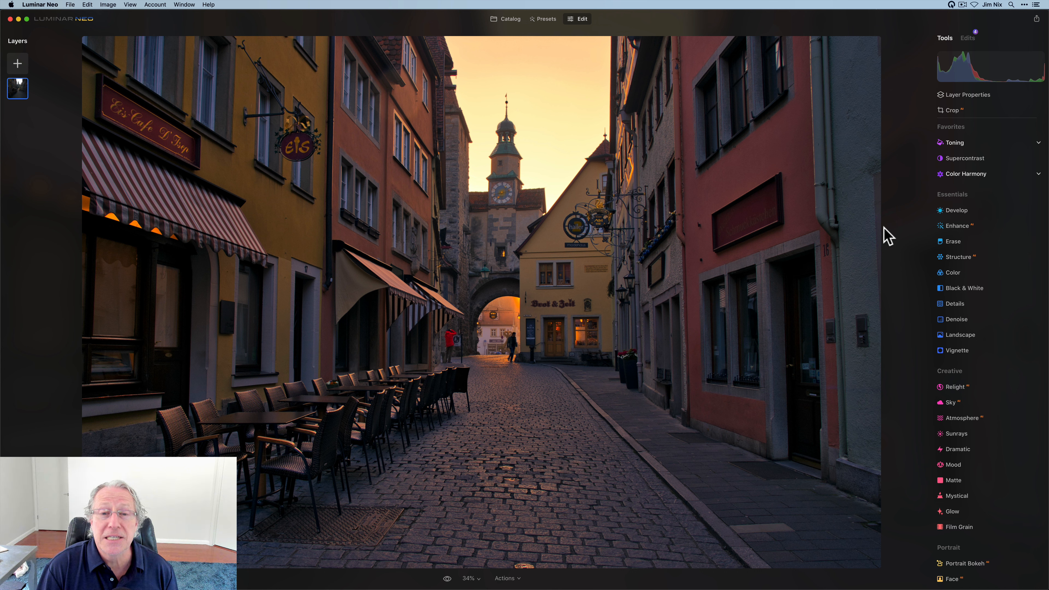
pyautogui.press('\\')
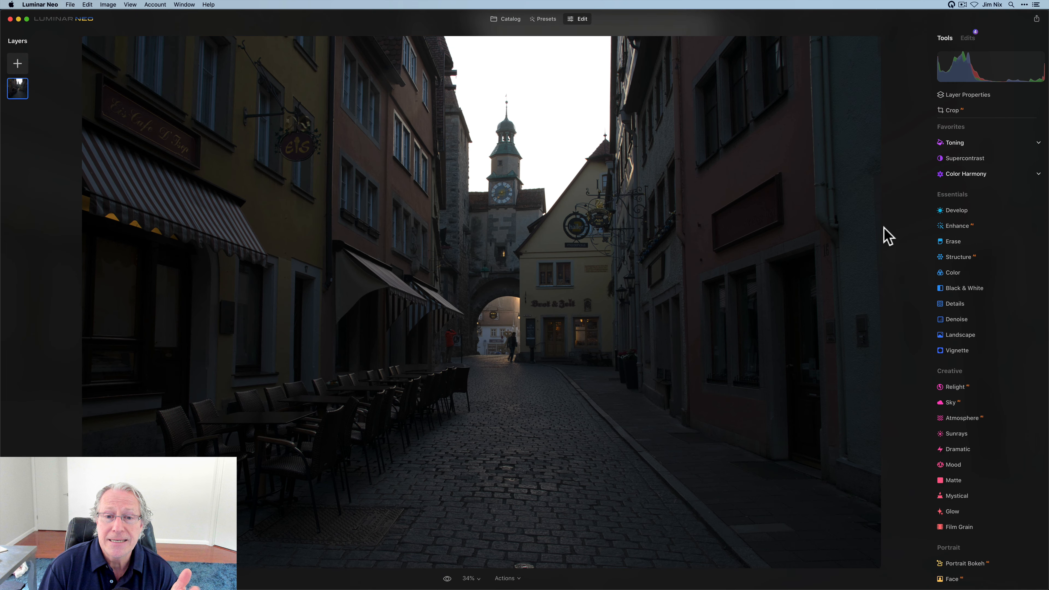
pyautogui.press('\\')
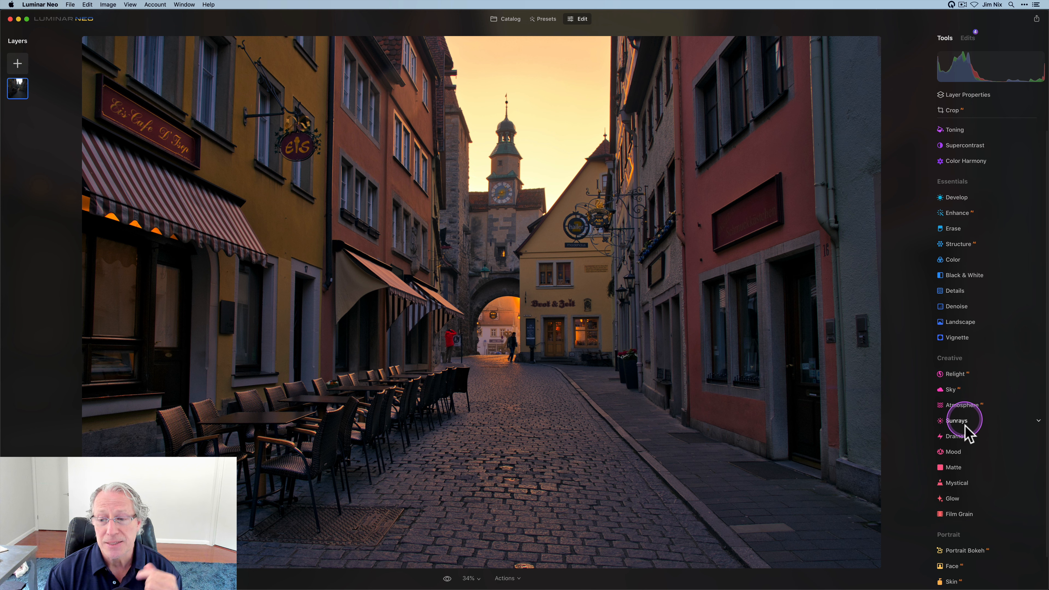
pyautogui.scroll(-2, 963, 436)
pyautogui.scroll(2, 964, 439)
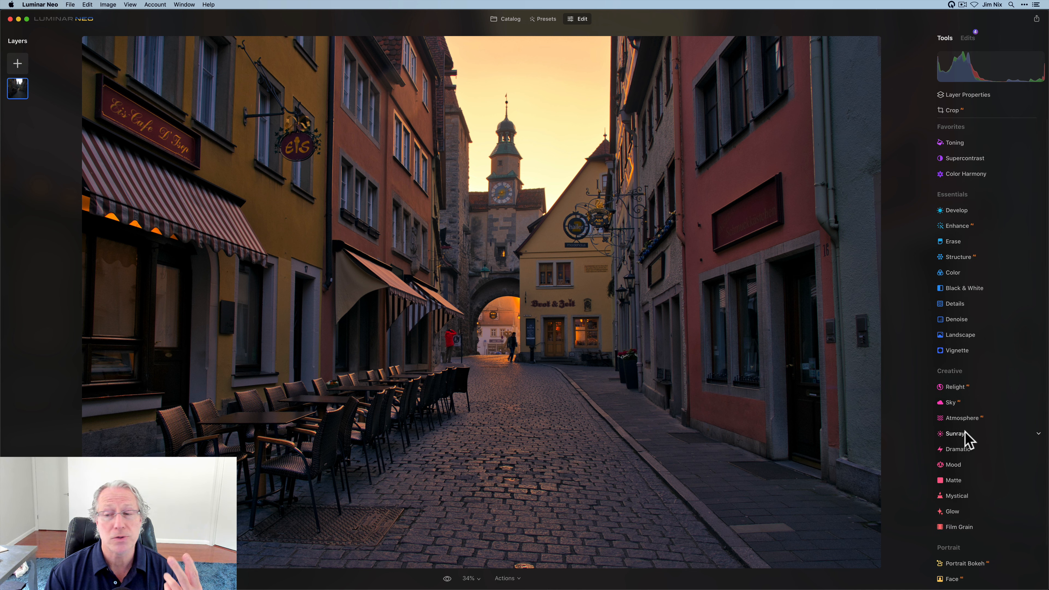
pyautogui.click(958, 144)
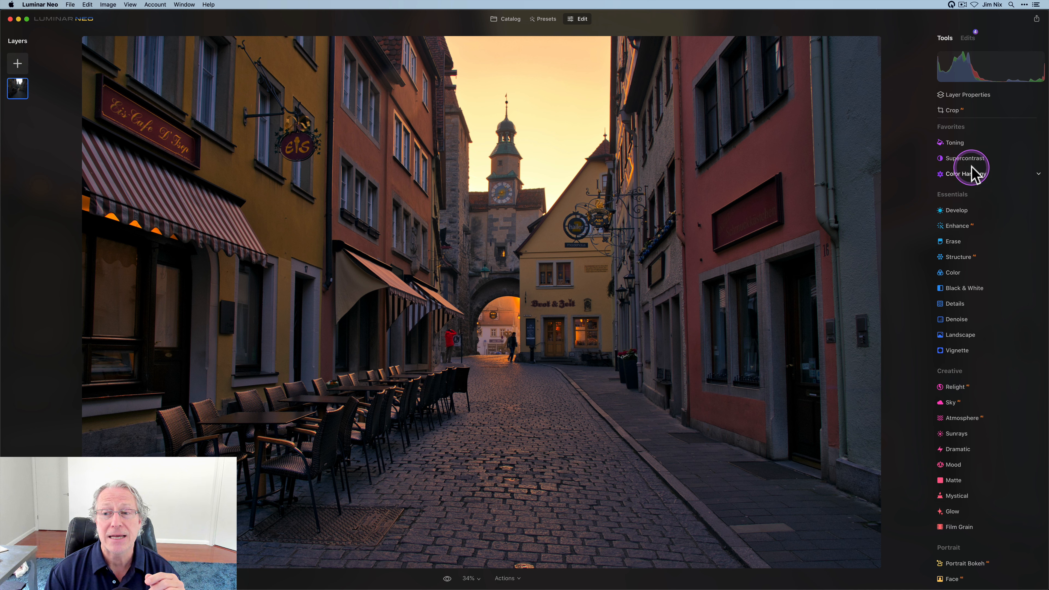
pyautogui.scroll(1, 972, 165)
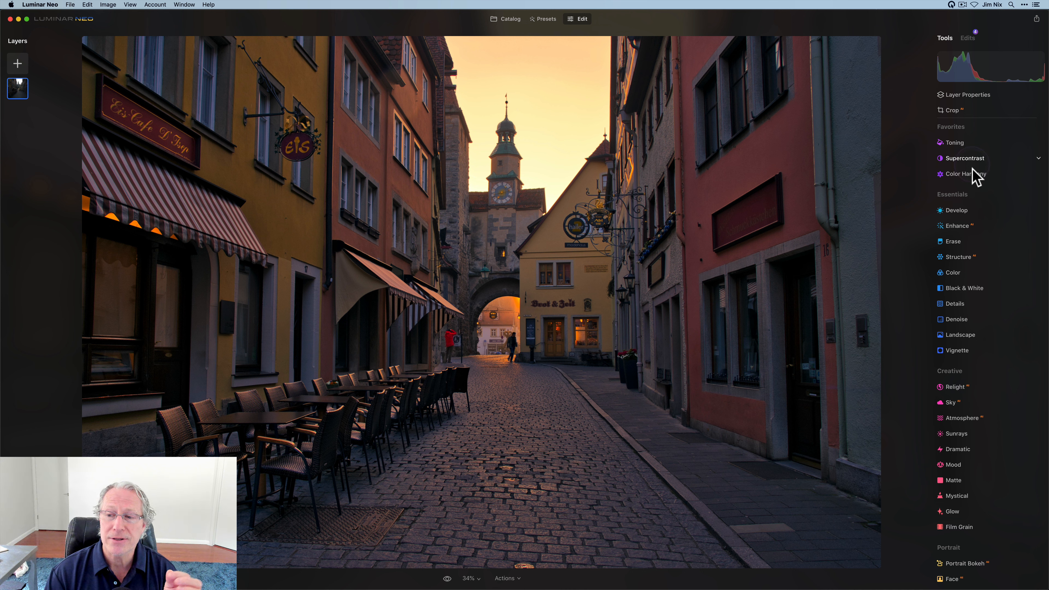
pyautogui.click(966, 214)
pyautogui.click(970, 158)
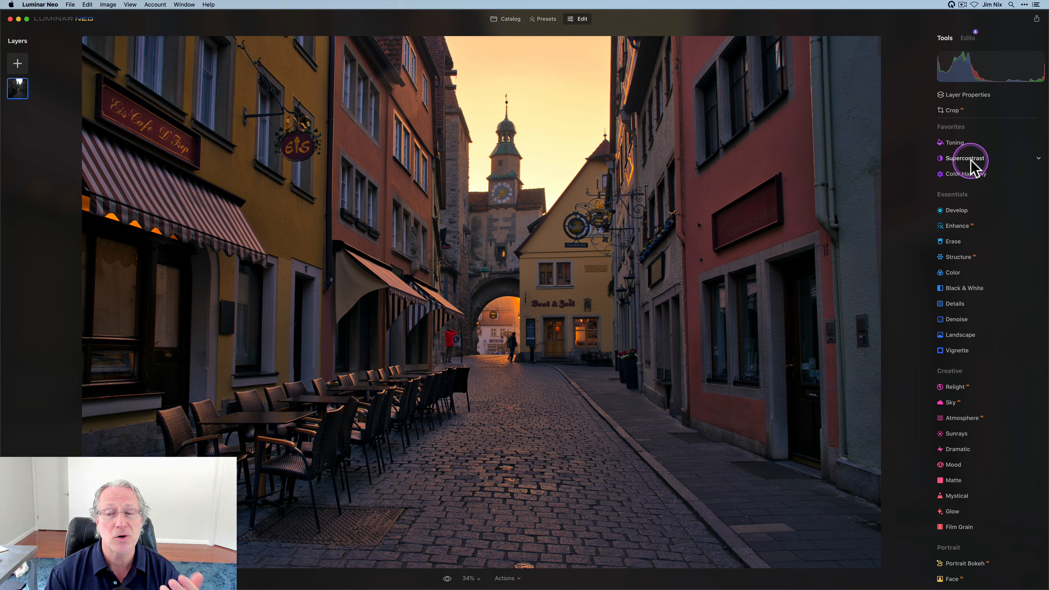
pyautogui.click(972, 176)
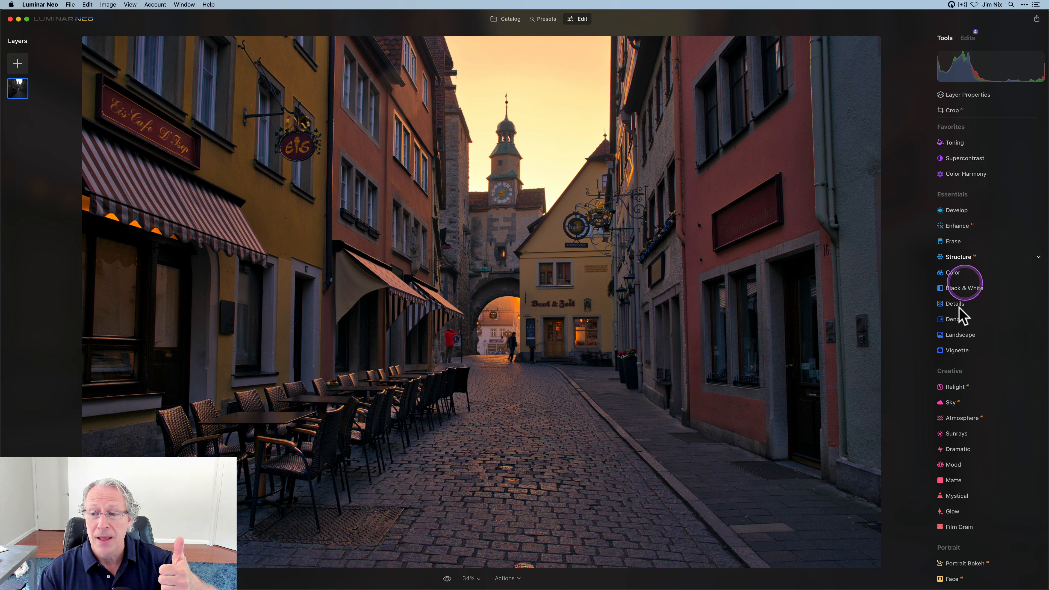
pyautogui.scroll(-2, 965, 435)
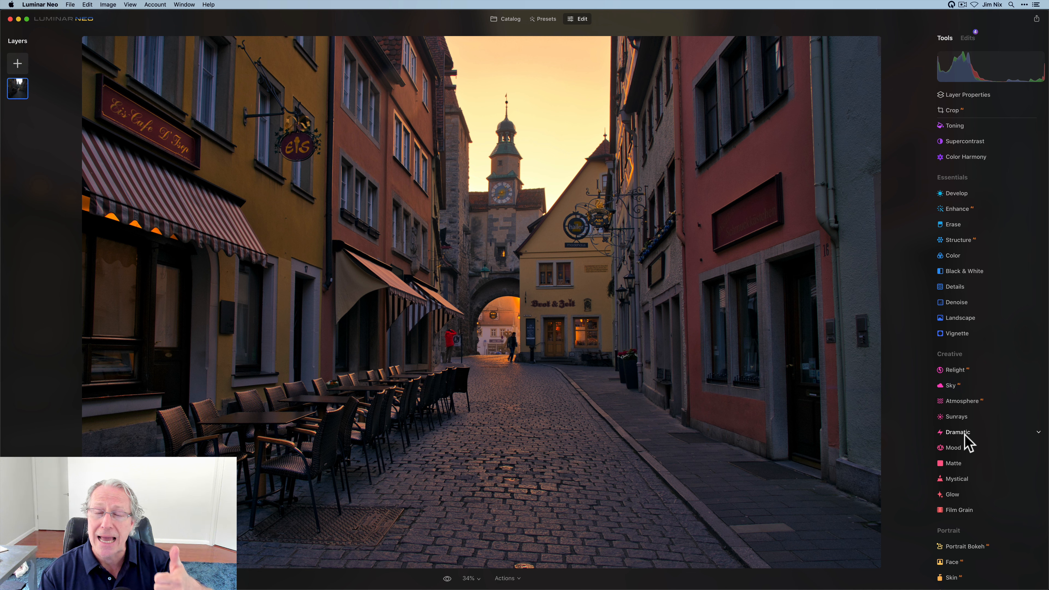
pyautogui.scroll(2, 965, 435)
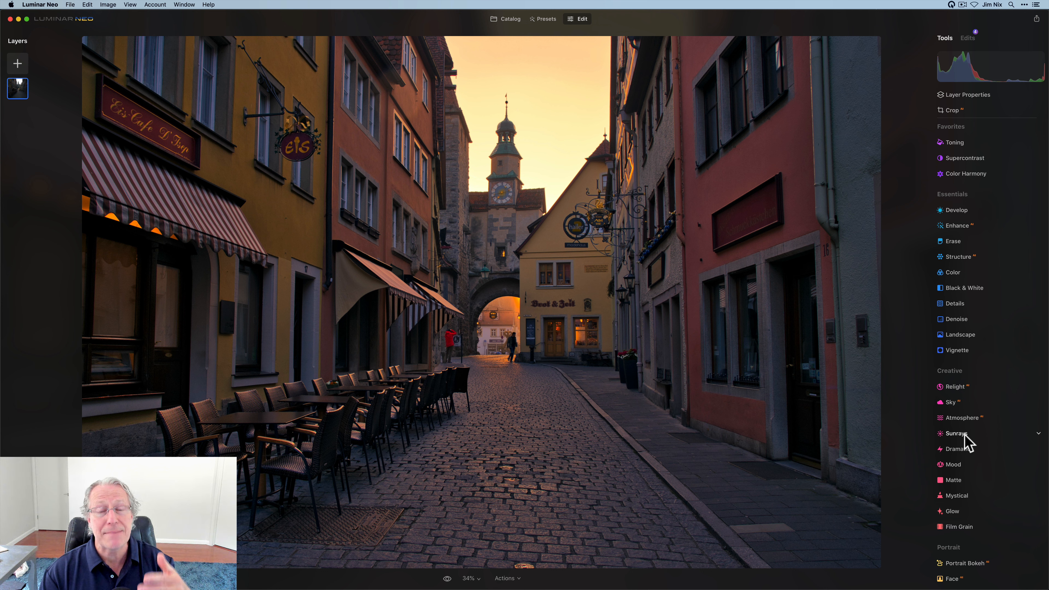
pyautogui.click(916, 306)
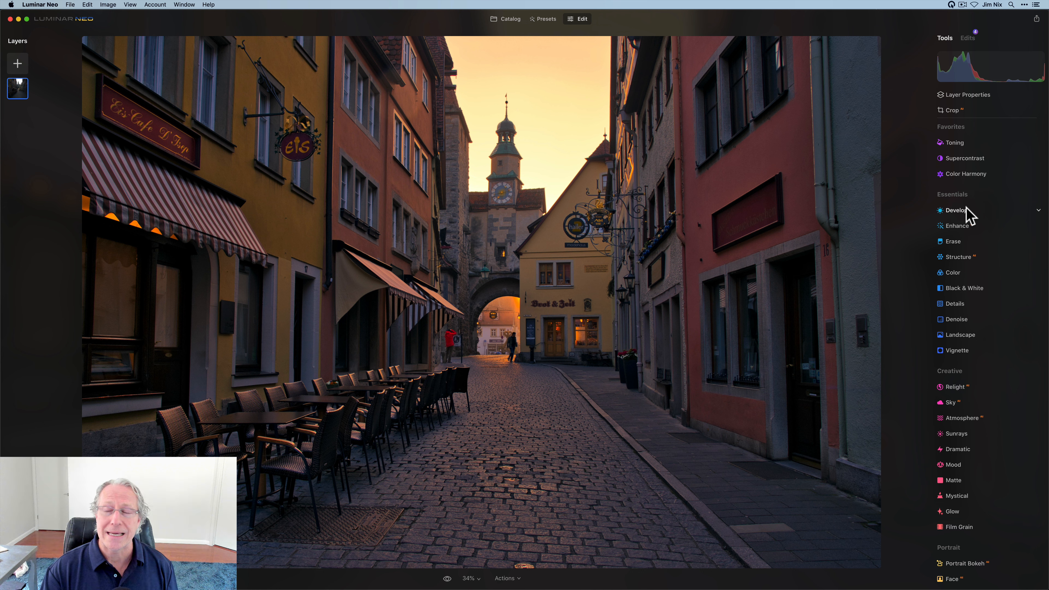
# Apply Relight with Brightness Near 65, Brightness Far 15 and Depth 93, and compare the photo with and without it
pyautogui.click(969, 381)
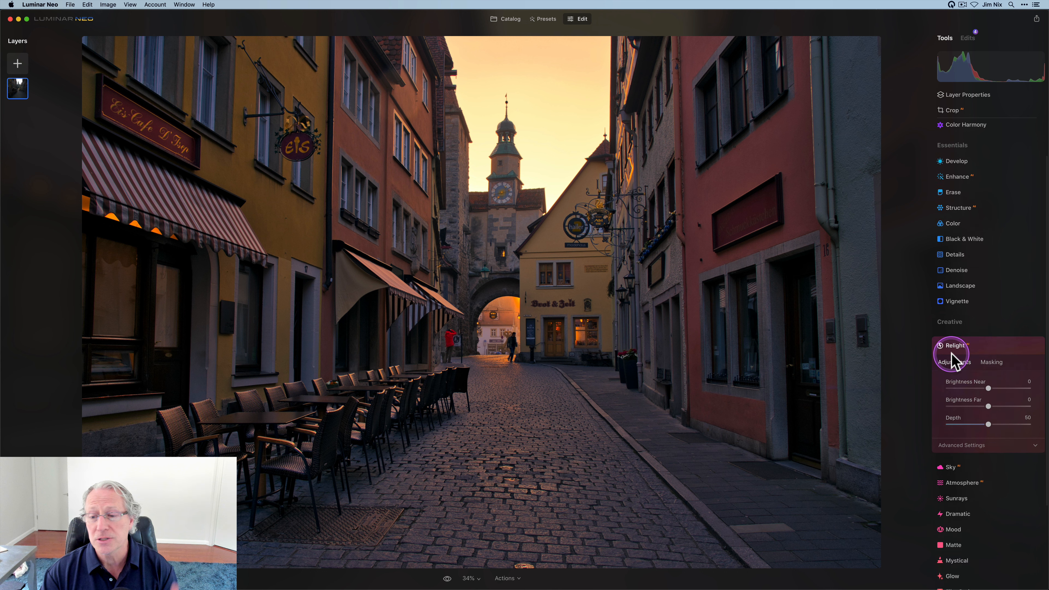
pyautogui.moveTo(990, 355); pyautogui.dragTo(1015, 356)
pyautogui.moveTo(989, 393); pyautogui.dragTo(1013, 394)
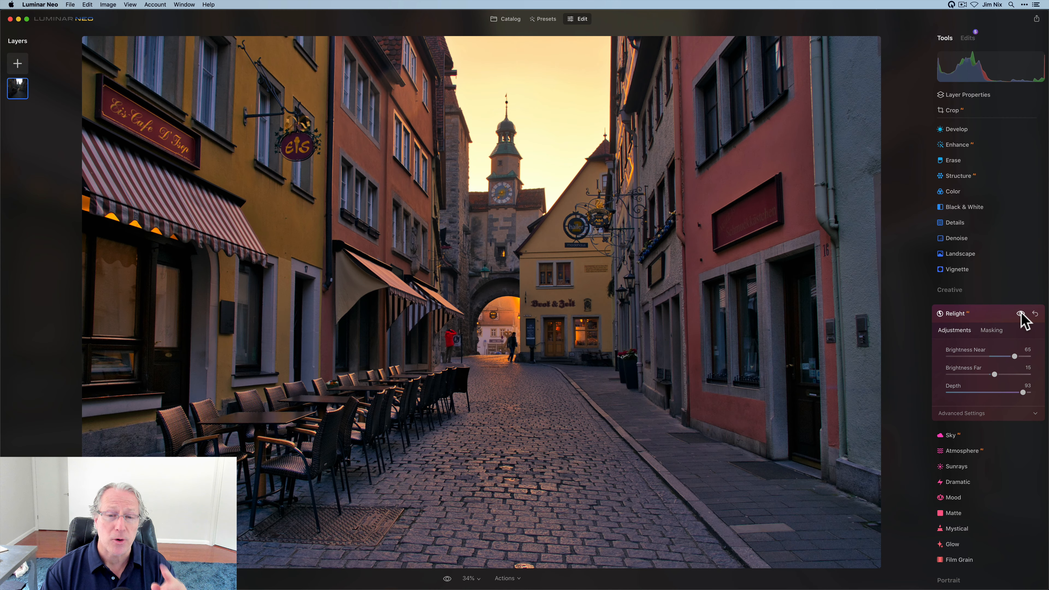
pyautogui.click(1020, 314)
pyautogui.click(1020, 314)
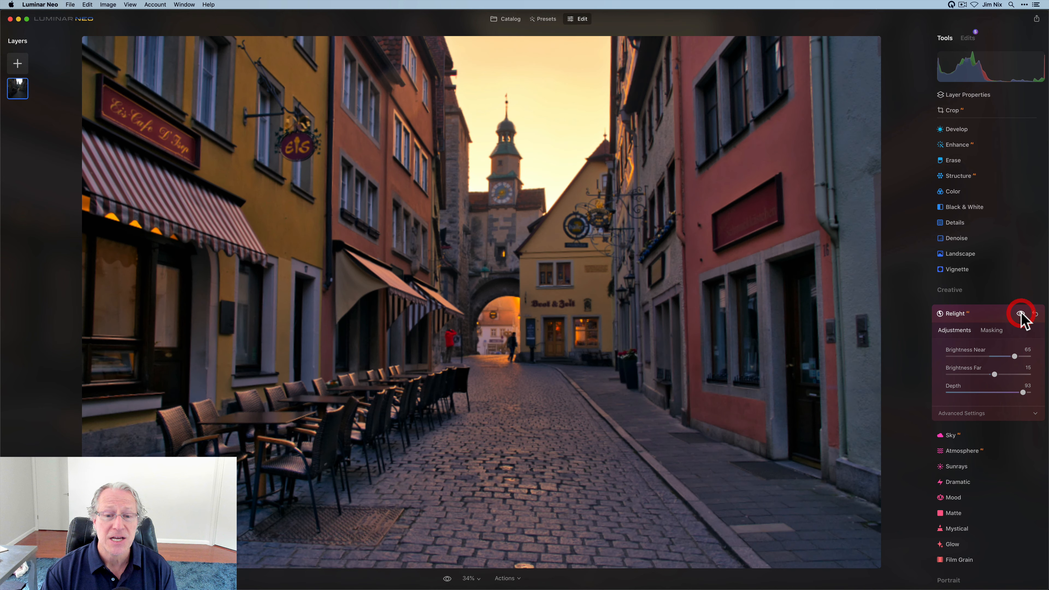
pyautogui.click(990, 318)
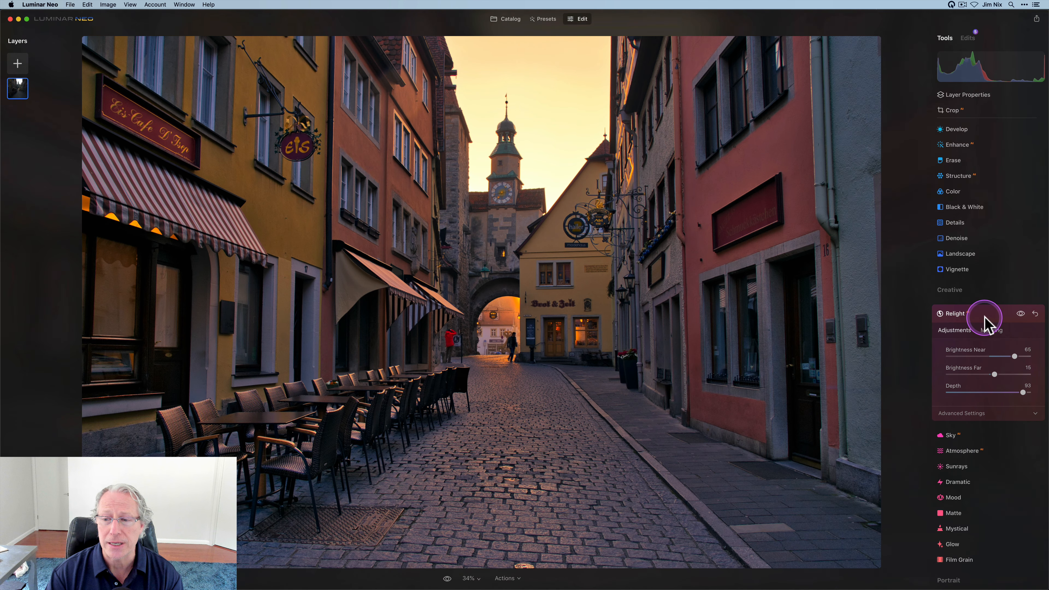
pyautogui.click(985, 317)
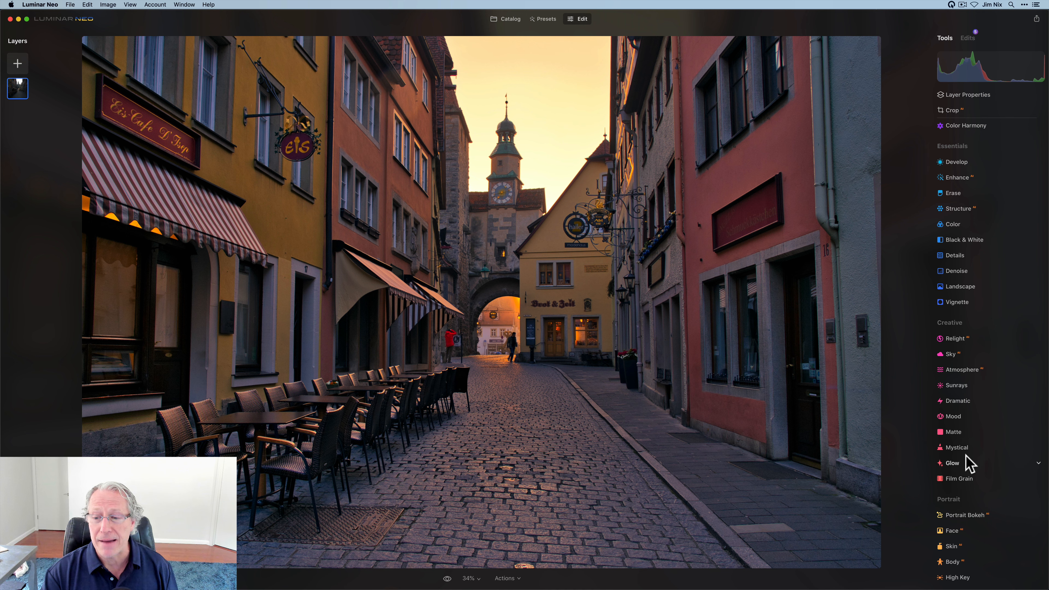
# Apply the Mystical effect to the street photo with an Amount of 39
pyautogui.click(958, 447)
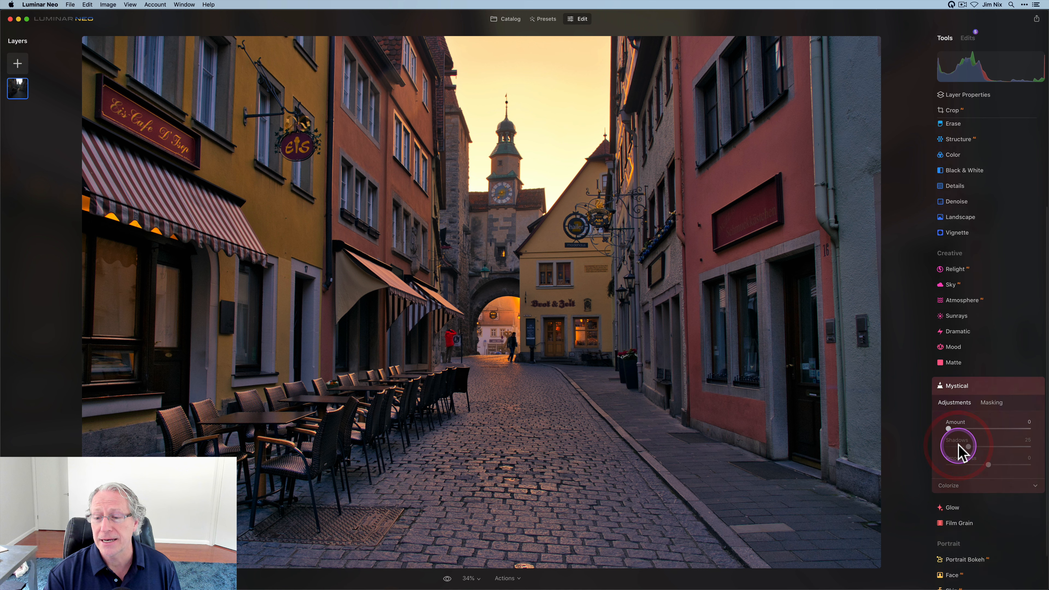
pyautogui.click(971, 417)
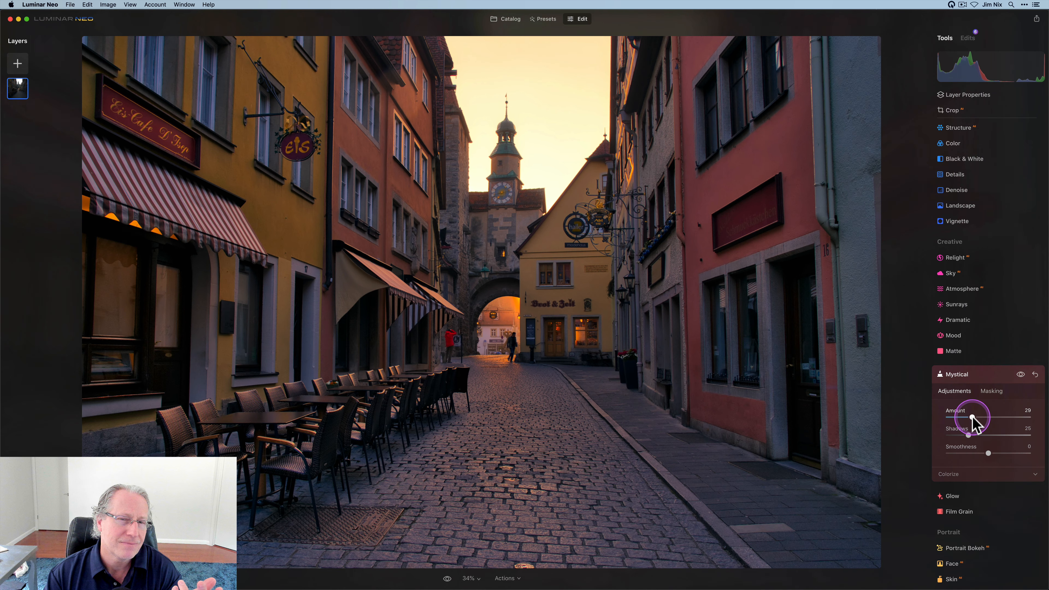
pyautogui.moveTo(972, 417); pyautogui.dragTo(981, 417)
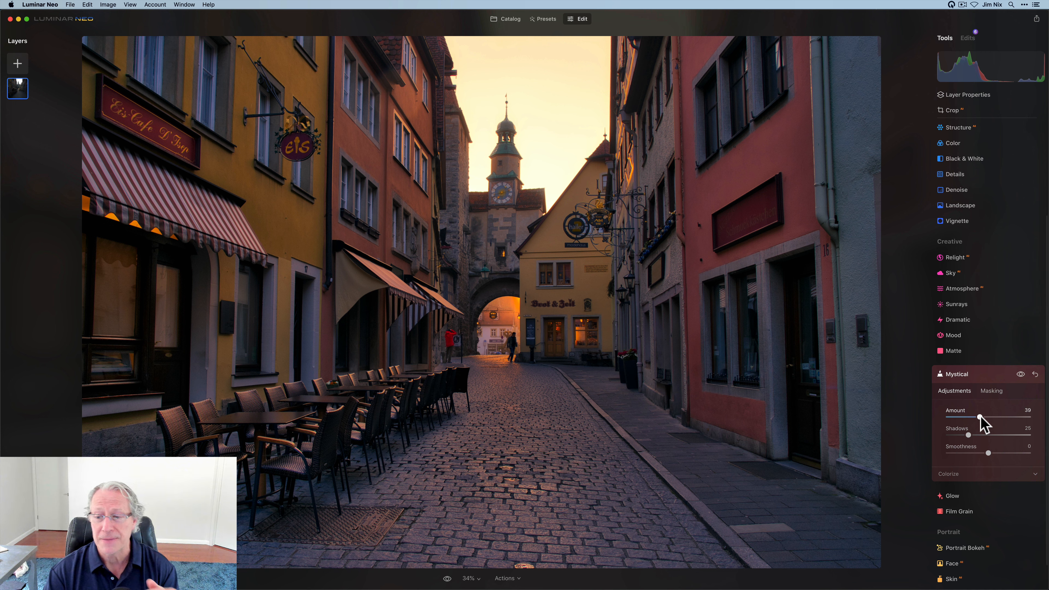
pyautogui.scroll(-2, 951, 461)
pyautogui.click(950, 448)
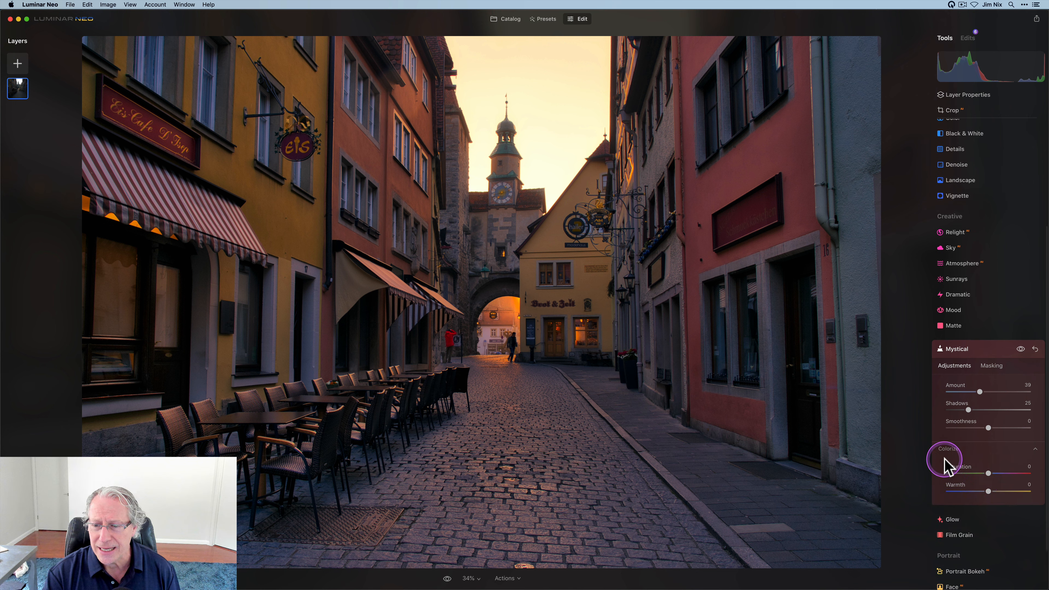
pyautogui.click(951, 448)
# Set Mystical's Shadows to 27 and compare the photo with and without the effect
pyautogui.click(969, 410)
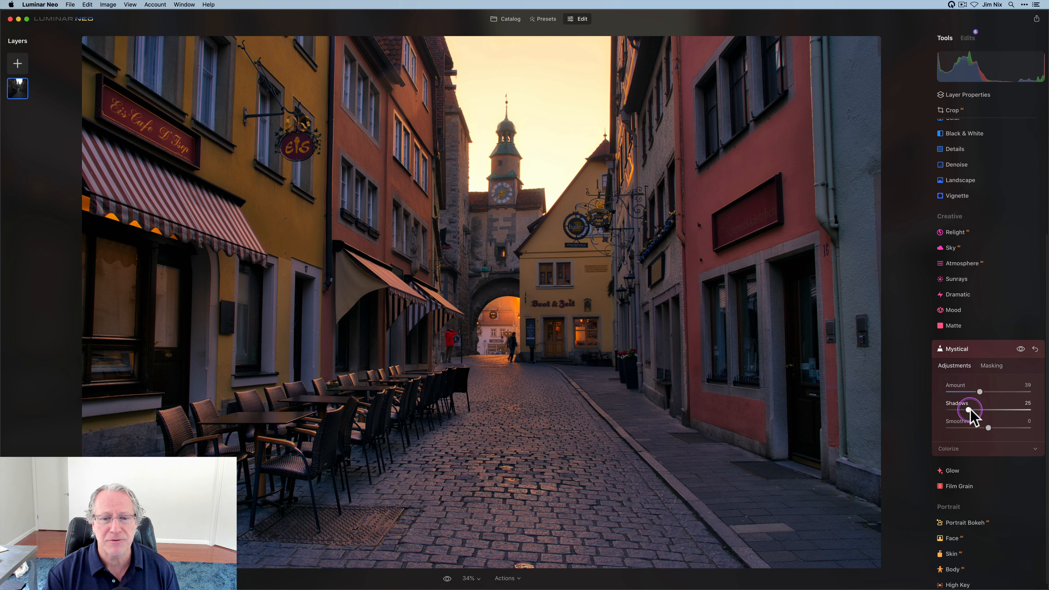
pyautogui.moveTo(971, 410); pyautogui.dragTo(972, 410)
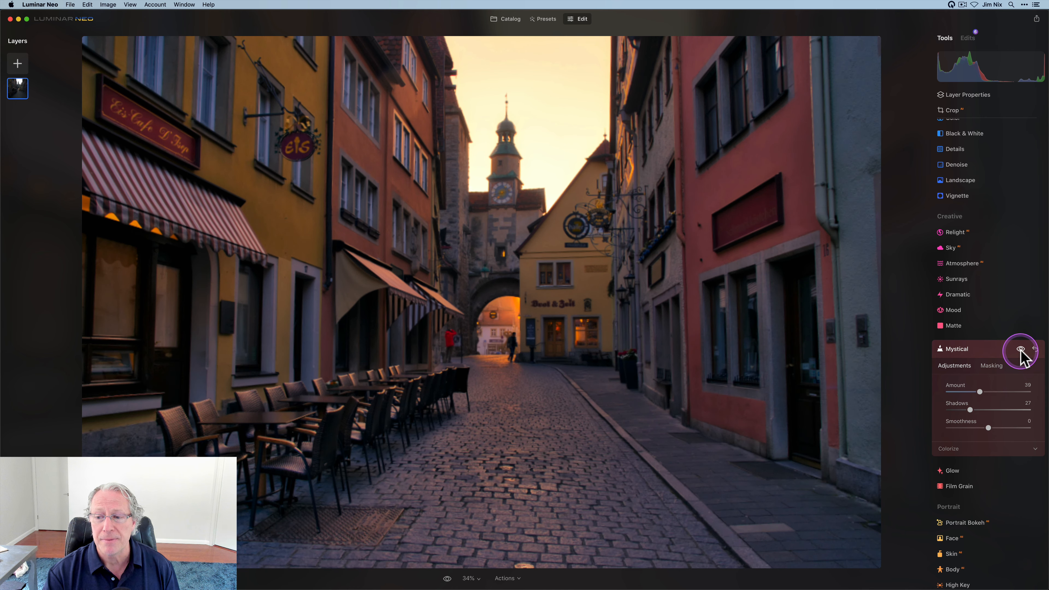
pyautogui.click(1021, 350)
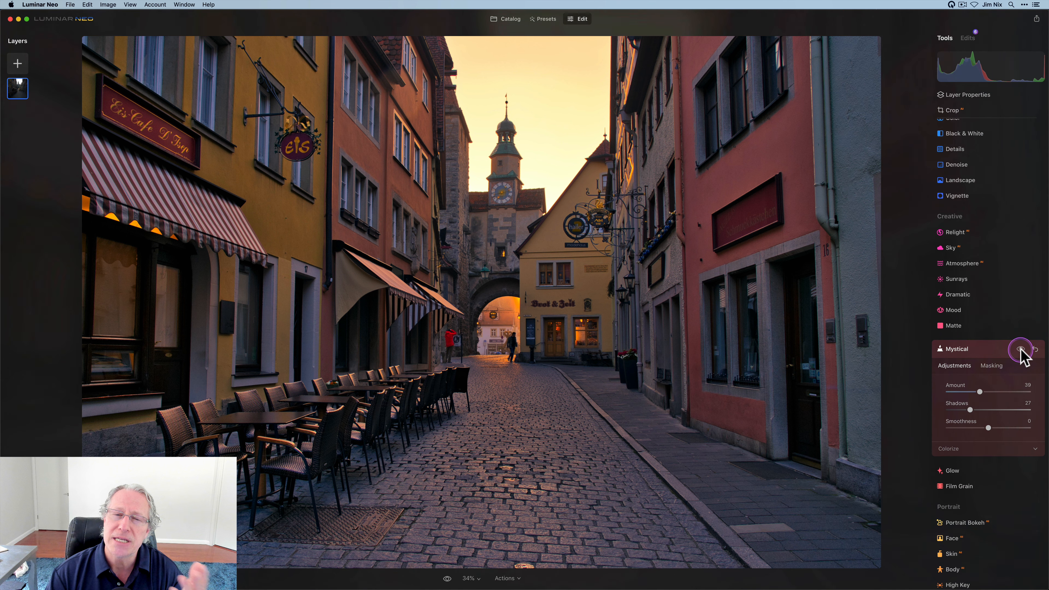
pyautogui.click(1021, 350)
pyautogui.click(983, 351)
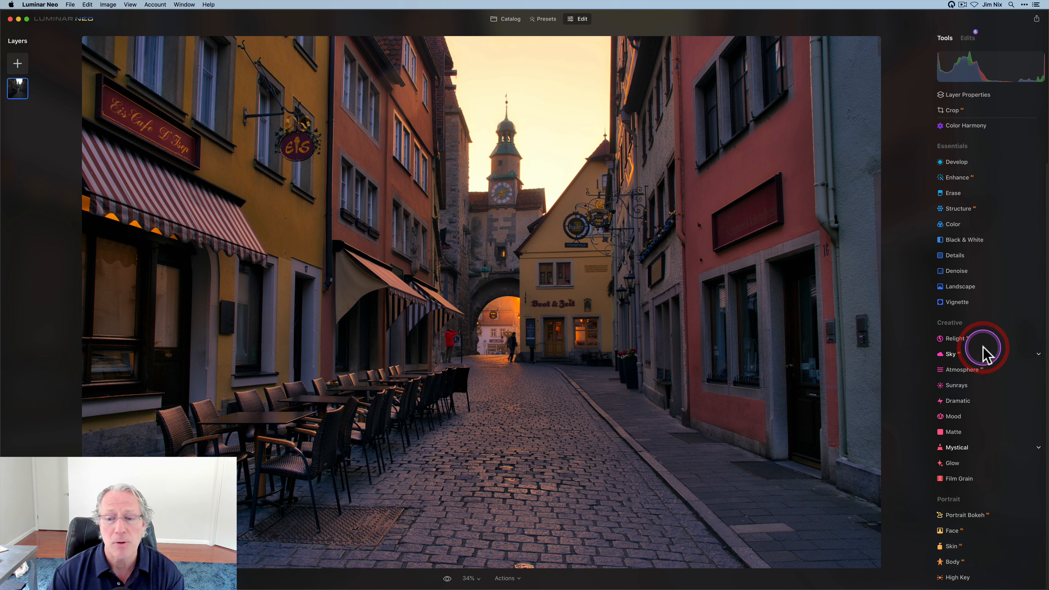
# Apply the Glow tool's Glow type with Amount 27, Contrast 5 and Warmth 11, and compare the photo with and without it
pyautogui.click(955, 463)
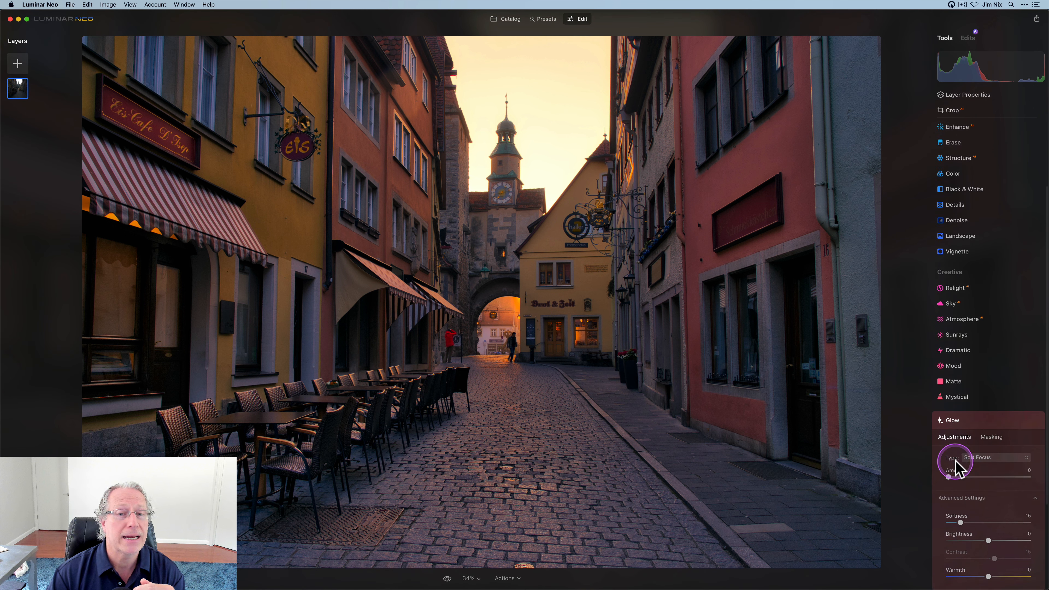
pyautogui.click(990, 333)
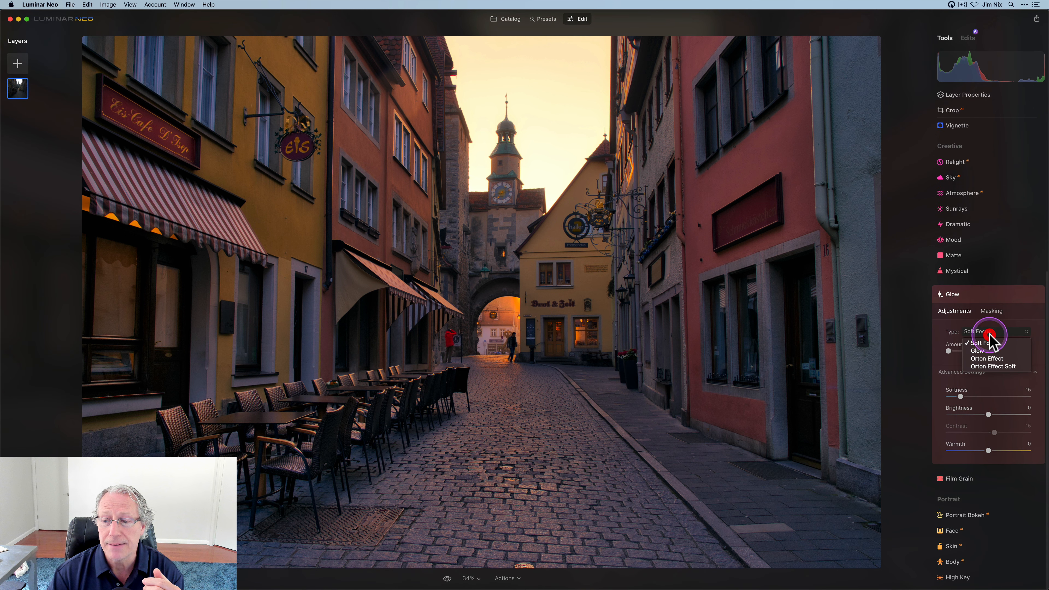
pyautogui.click(986, 351)
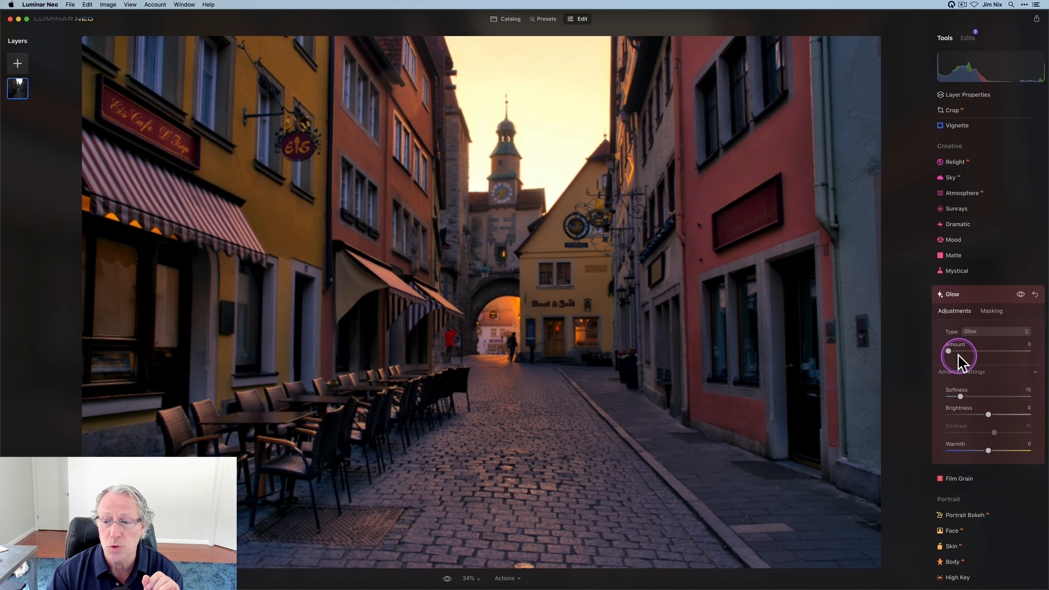
pyautogui.moveTo(949, 350); pyautogui.dragTo(1020, 349)
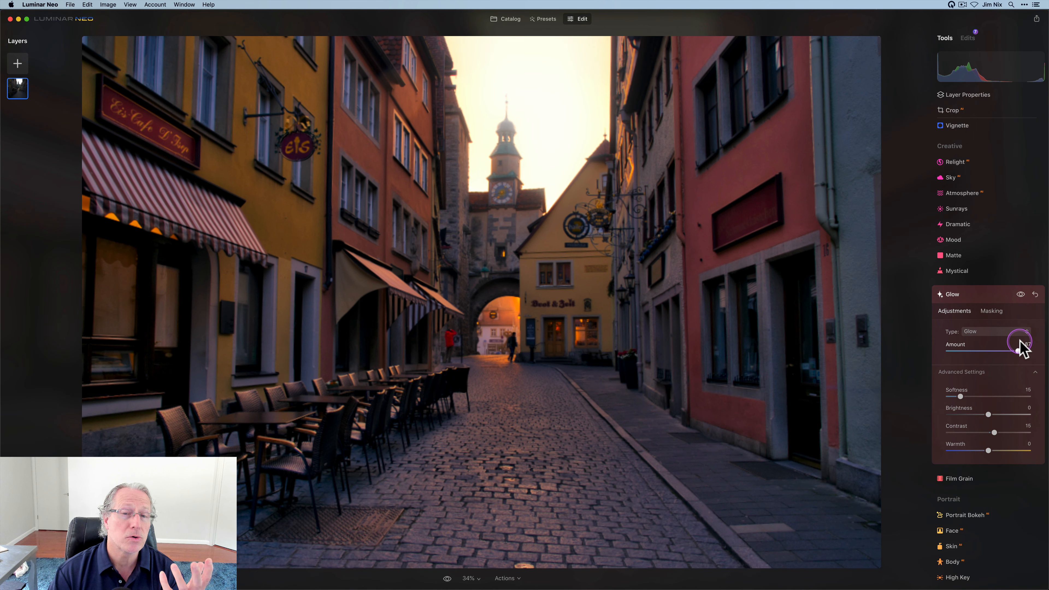
pyautogui.moveTo(1019, 349); pyautogui.dragTo(971, 350)
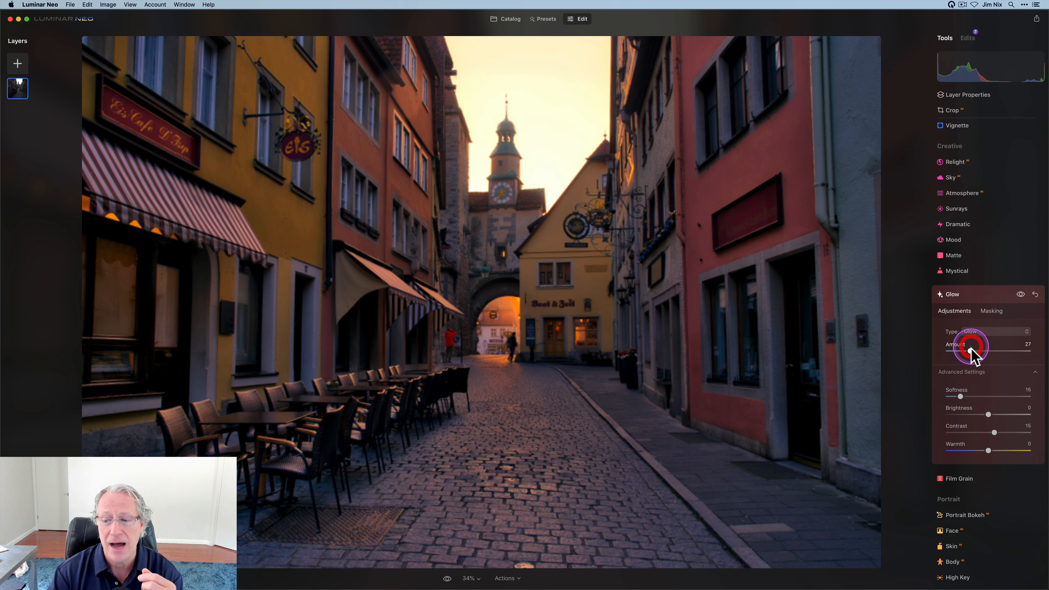
pyautogui.moveTo(990, 444); pyautogui.dragTo(991, 432)
pyautogui.click(1021, 294)
pyautogui.click(1021, 294)
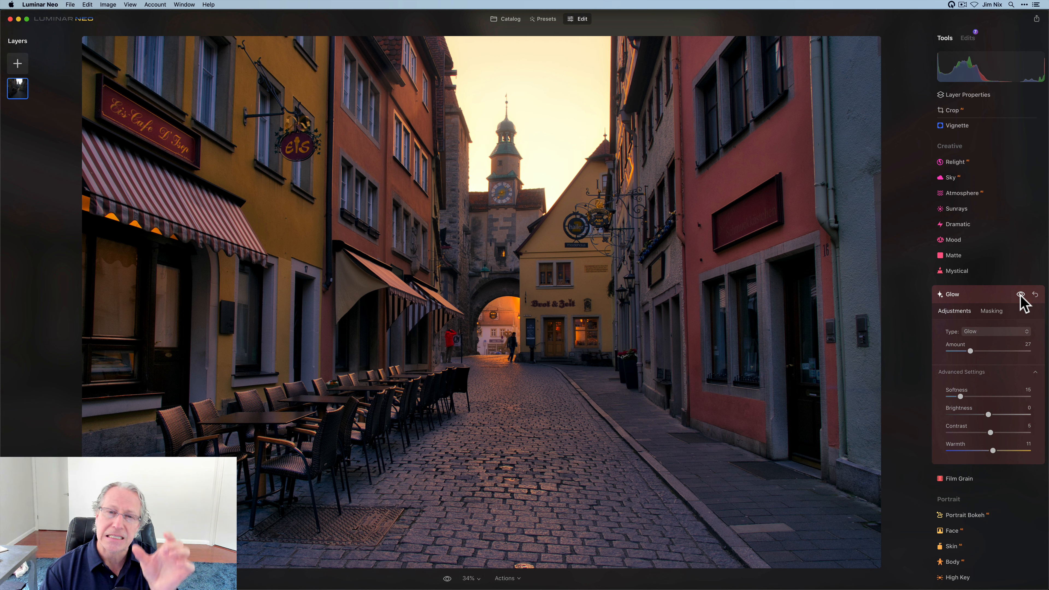
# Reduce the photo's overall Saturation to -7 with the Color tool
pyautogui.click(963, 210)
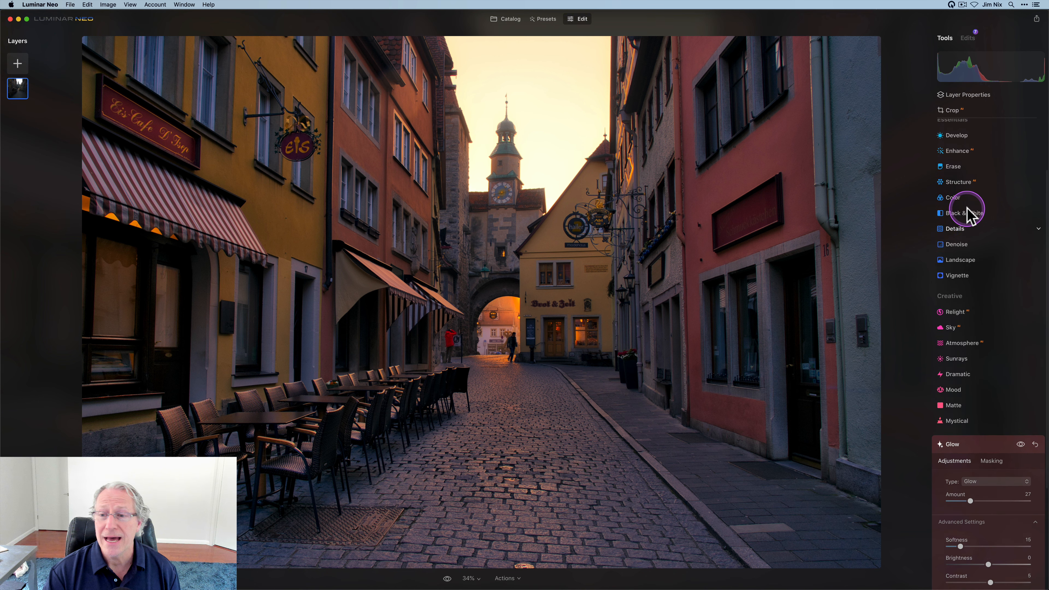
pyautogui.click(957, 215)
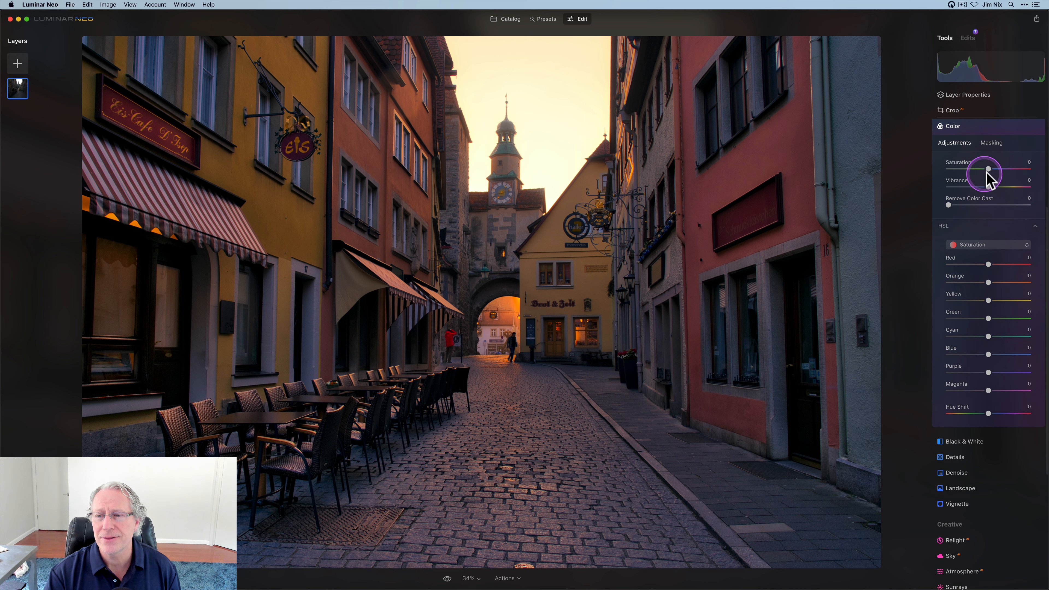
pyautogui.moveTo(990, 169); pyautogui.dragTo(988, 170)
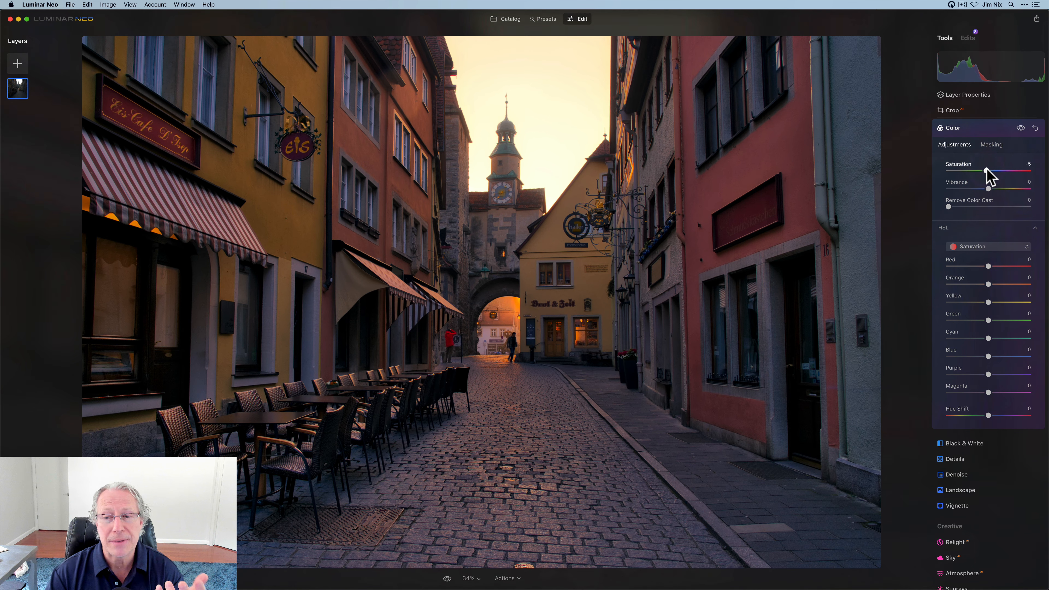
pyautogui.click(987, 169)
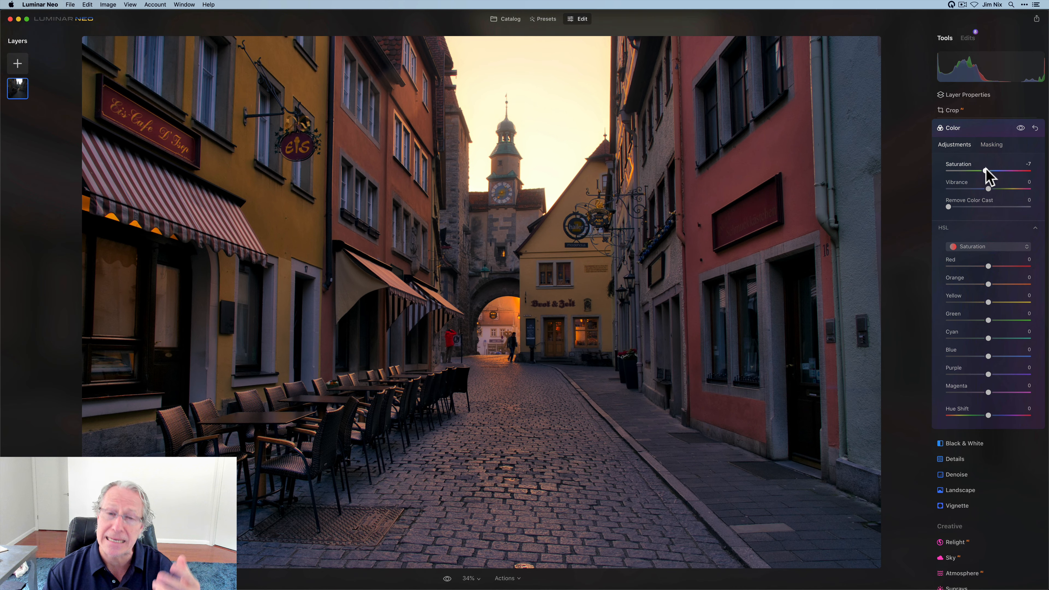
pyautogui.click(987, 131)
pyautogui.click(936, 261)
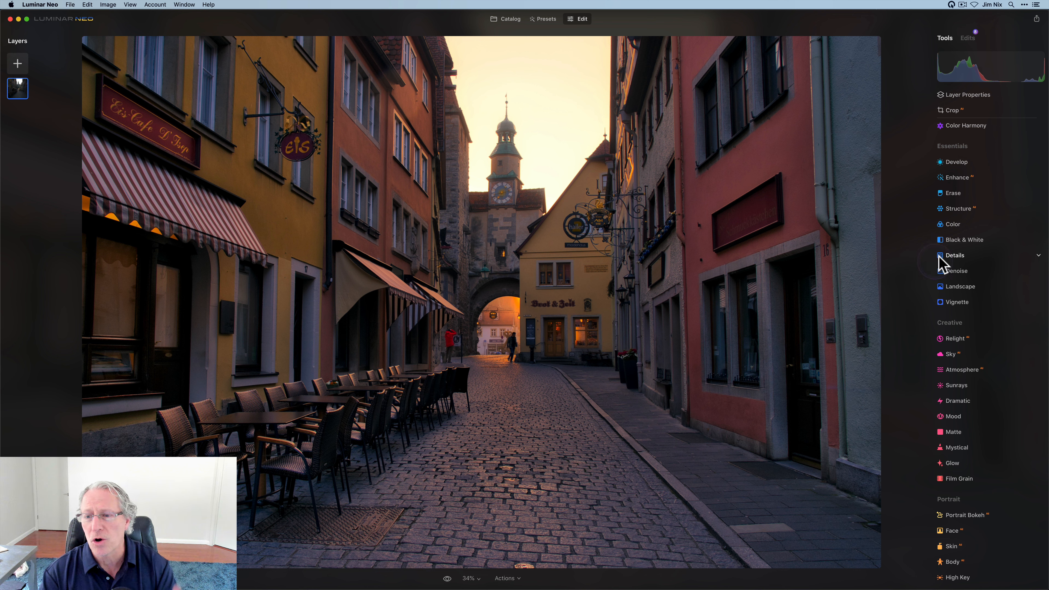
# Apply Structure with an Amount of 40, comparing the photo with and without the effect
pyautogui.click(962, 209)
pyautogui.moveTo(989, 260); pyautogui.dragTo(1001, 261)
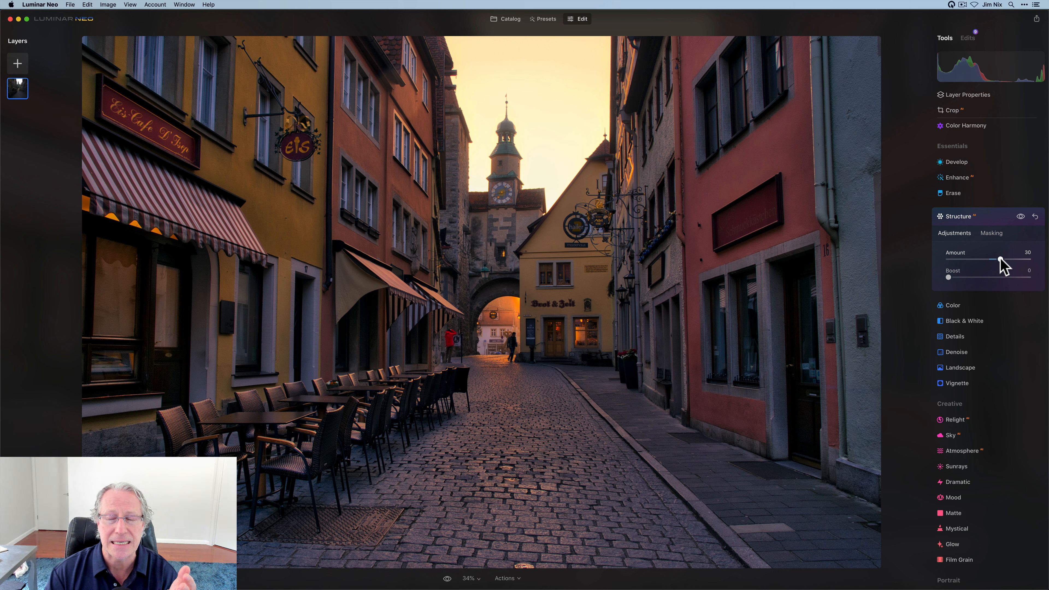
pyautogui.click(1021, 216)
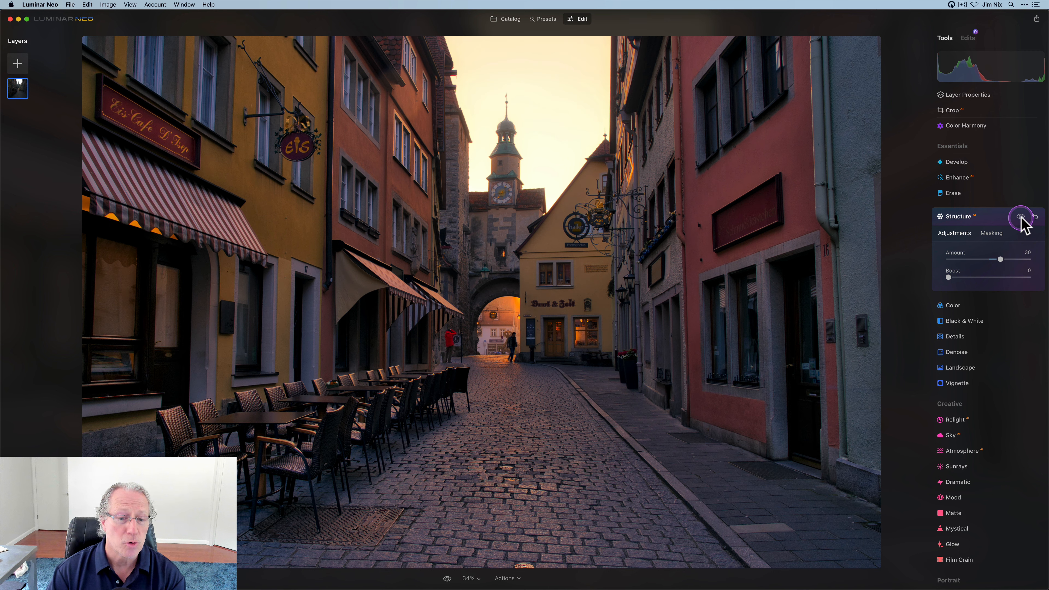
pyautogui.click(1021, 216)
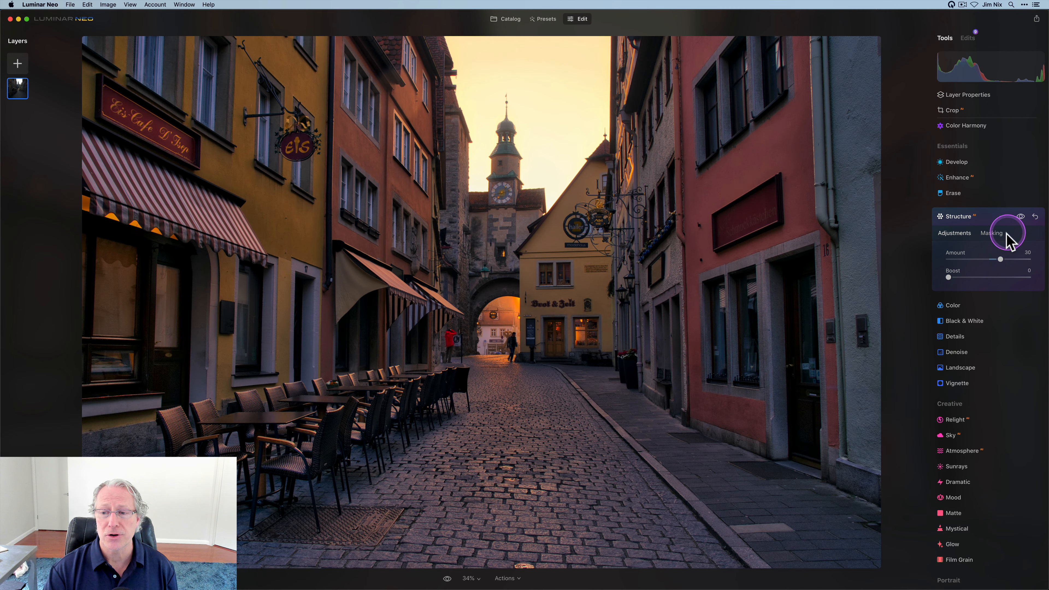
pyautogui.moveTo(1001, 255); pyautogui.dragTo(1005, 257)
# Add a Vignette with Amount -48, Size 22 and Inner Light 16, and compare the photo with and without it
pyautogui.scroll(-1, 1005, 258)
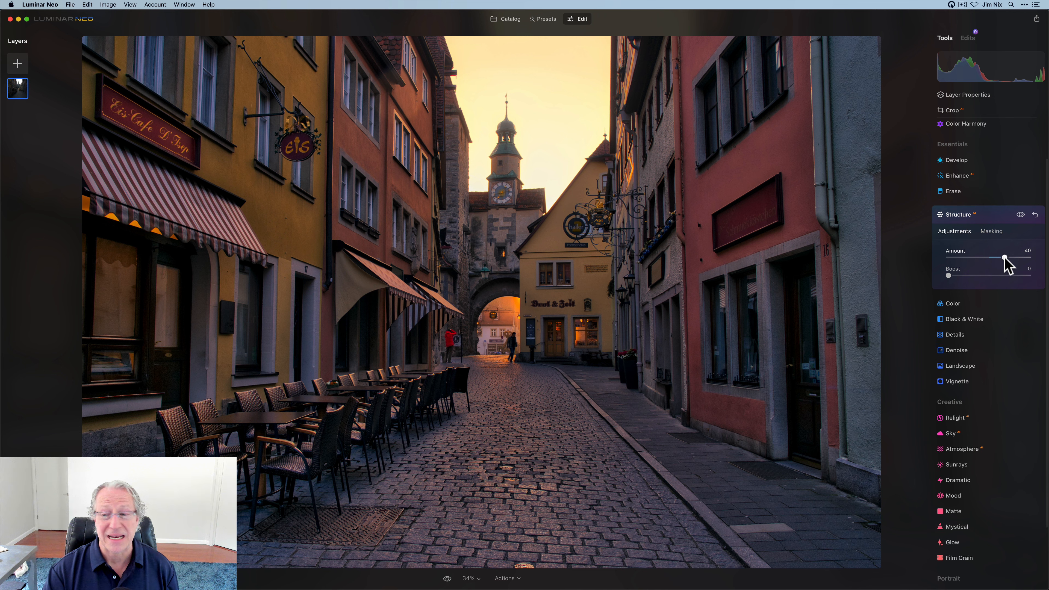
pyautogui.click(964, 330)
pyautogui.click(956, 373)
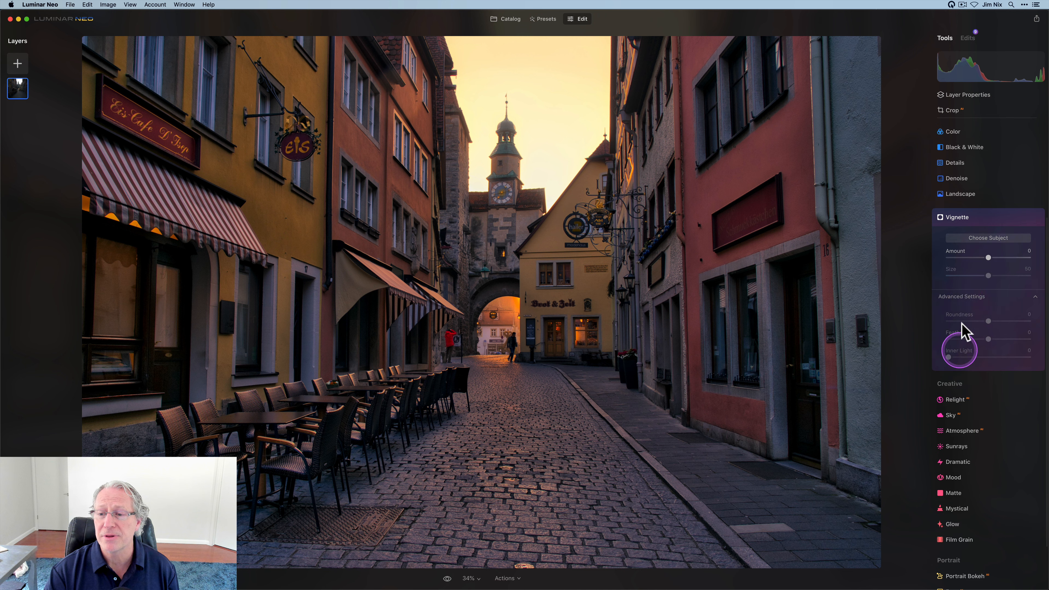
pyautogui.moveTo(972, 256); pyautogui.dragTo(966, 274)
pyautogui.moveTo(951, 357); pyautogui.dragTo(961, 358)
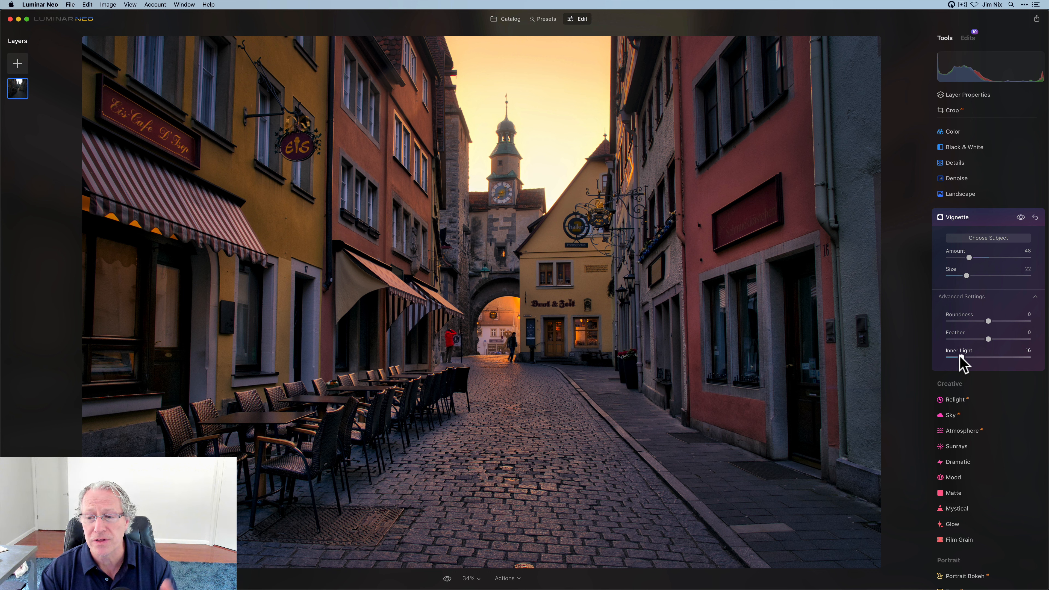
pyautogui.click(1021, 218)
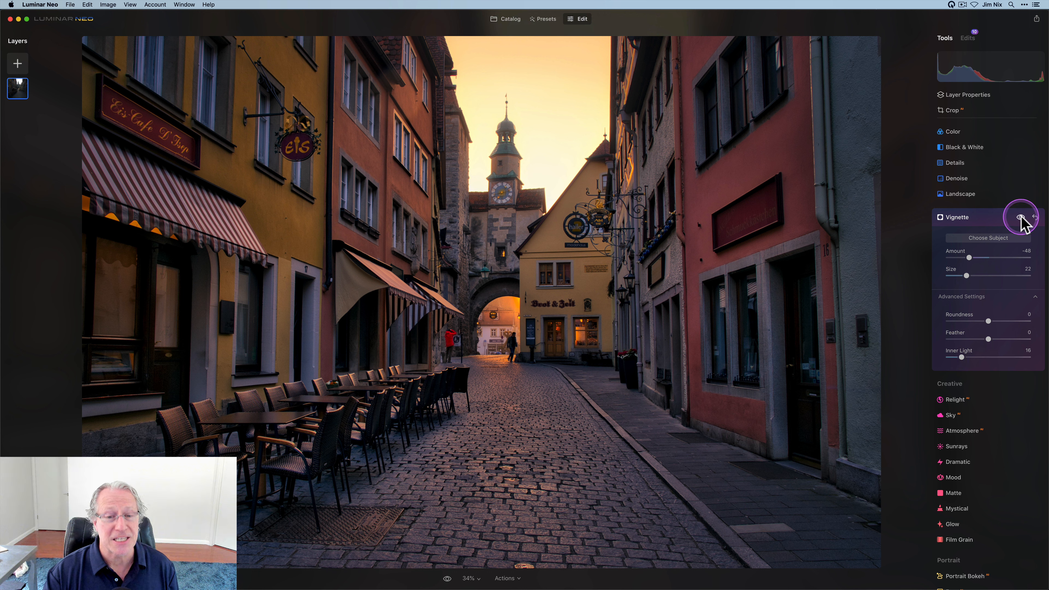
pyautogui.click(1021, 218)
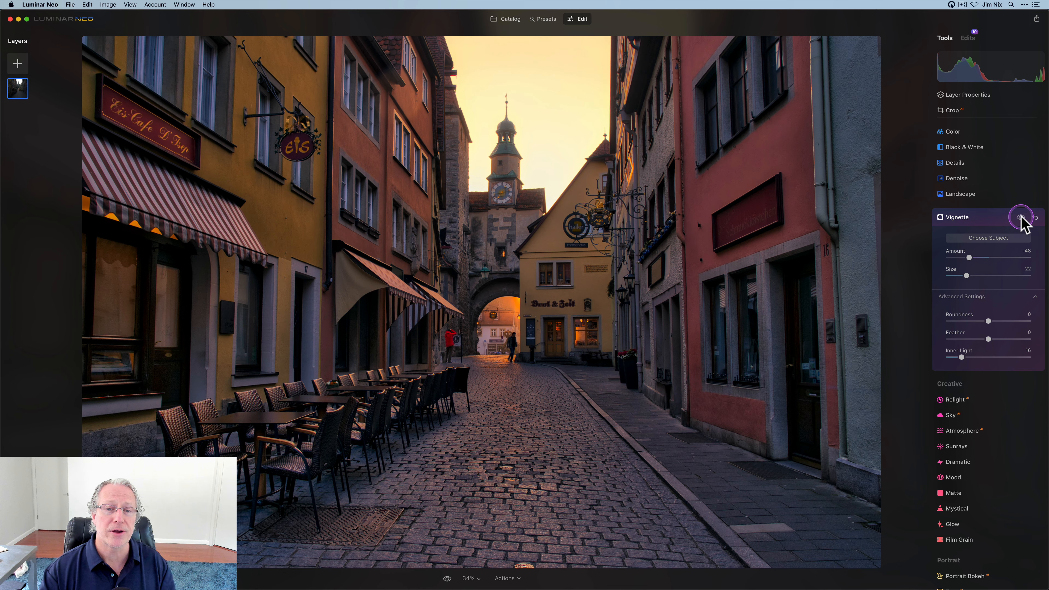
pyautogui.click(1021, 217)
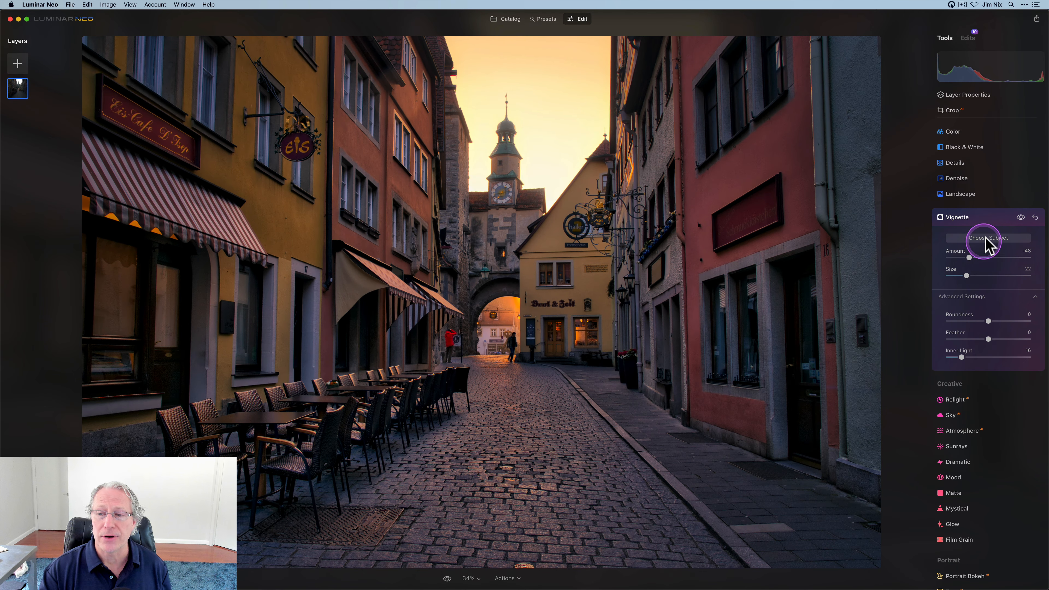
pyautogui.click(991, 218)
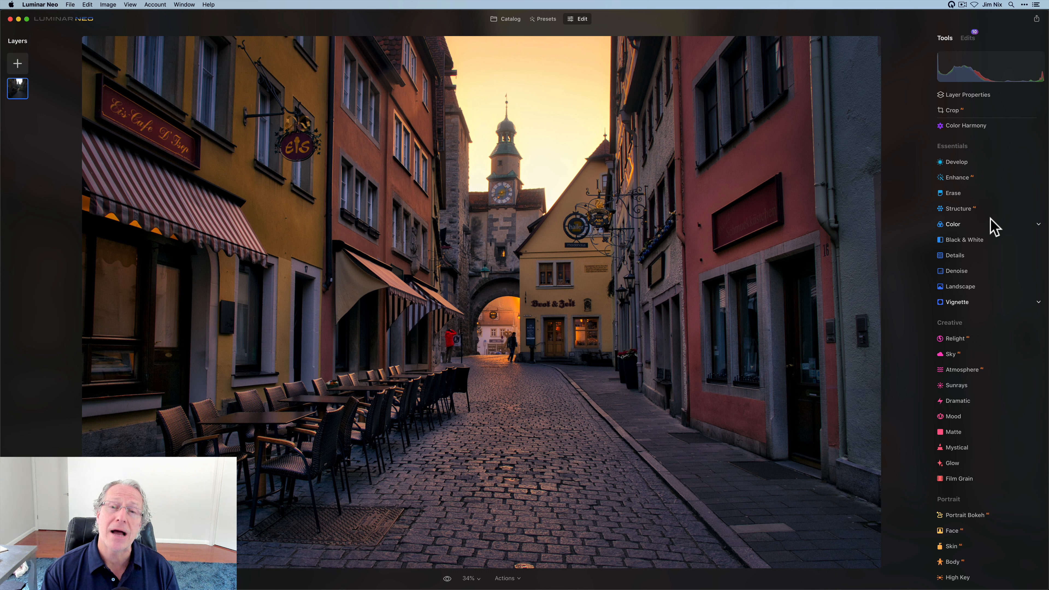
# Set Enhance's Accent to 22 and compare the edited photo with the original
pyautogui.scroll(3, 994, 225)
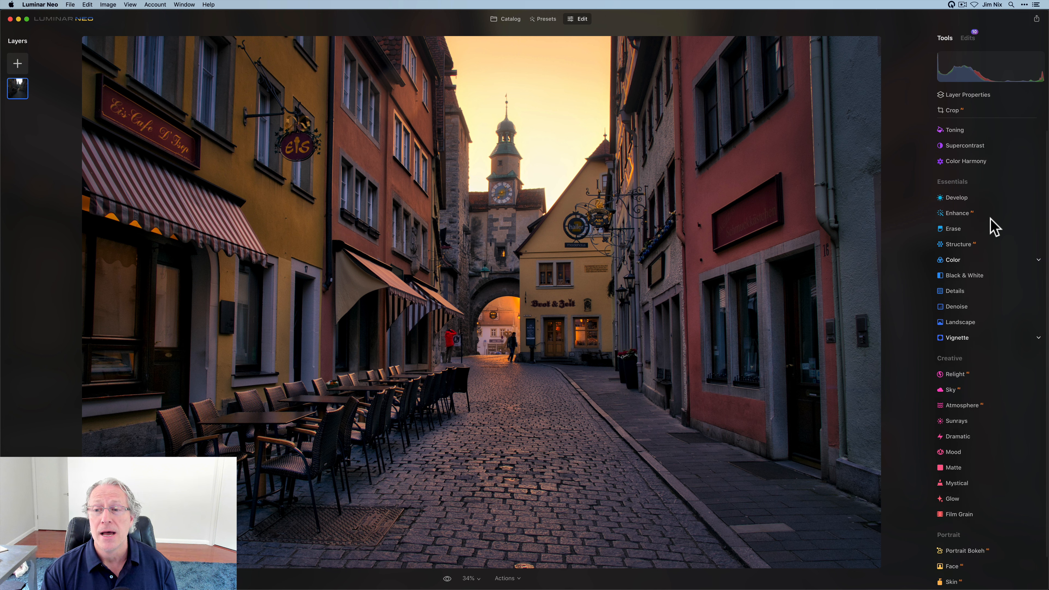
pyautogui.click(962, 216)
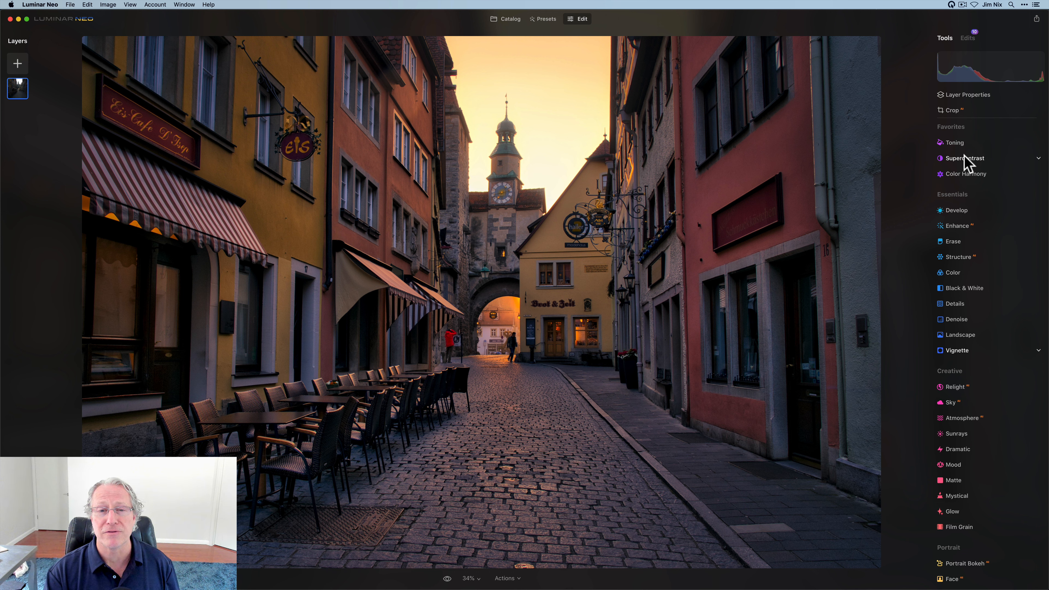
pyautogui.click(954, 226)
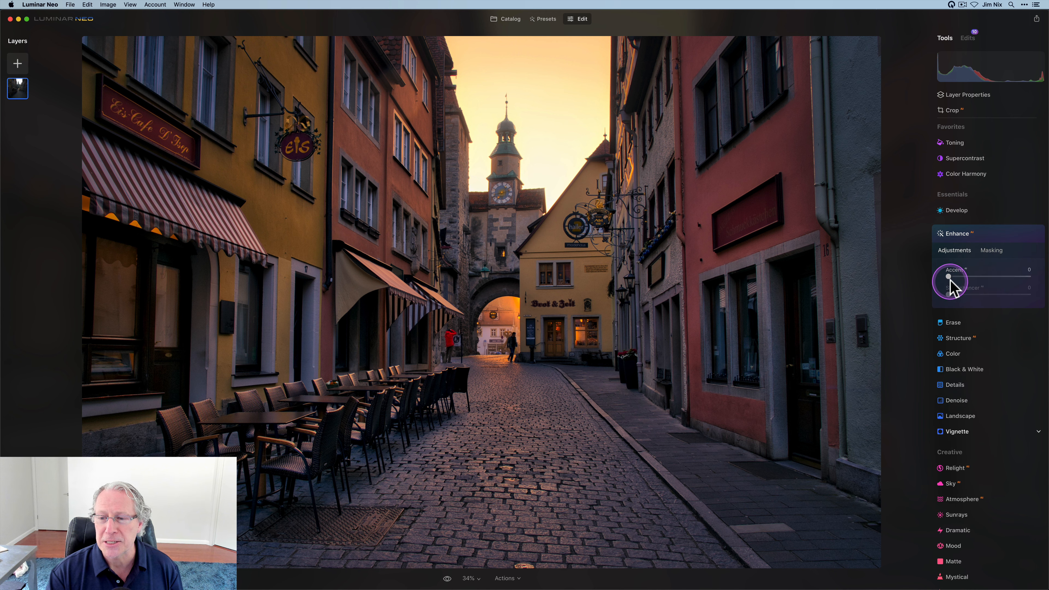
pyautogui.moveTo(949, 277); pyautogui.dragTo(966, 276)
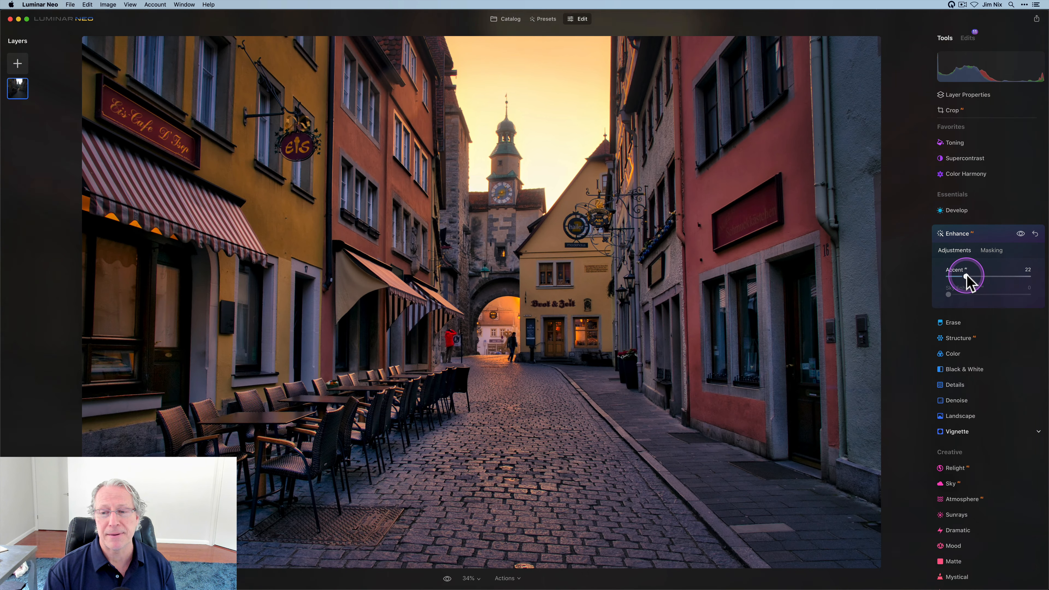
pyautogui.click(987, 234)
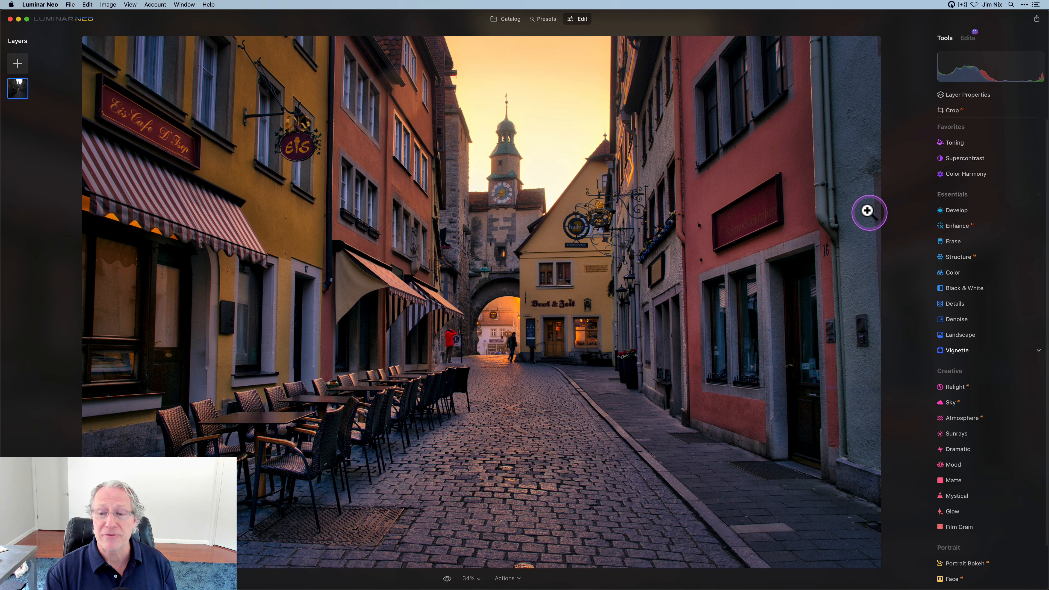
pyautogui.press('\\')
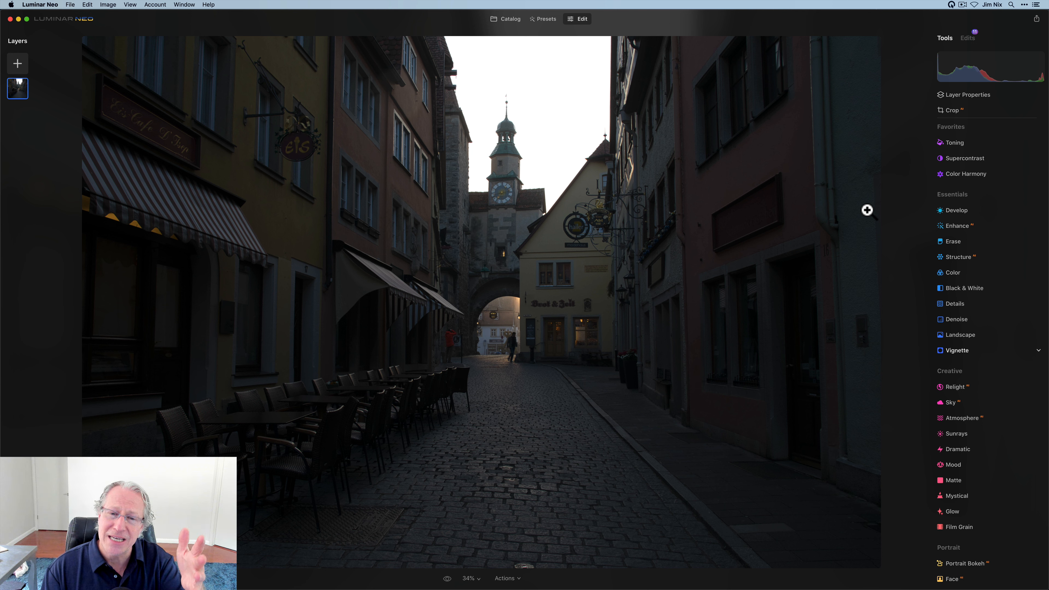
pyautogui.press('\\')
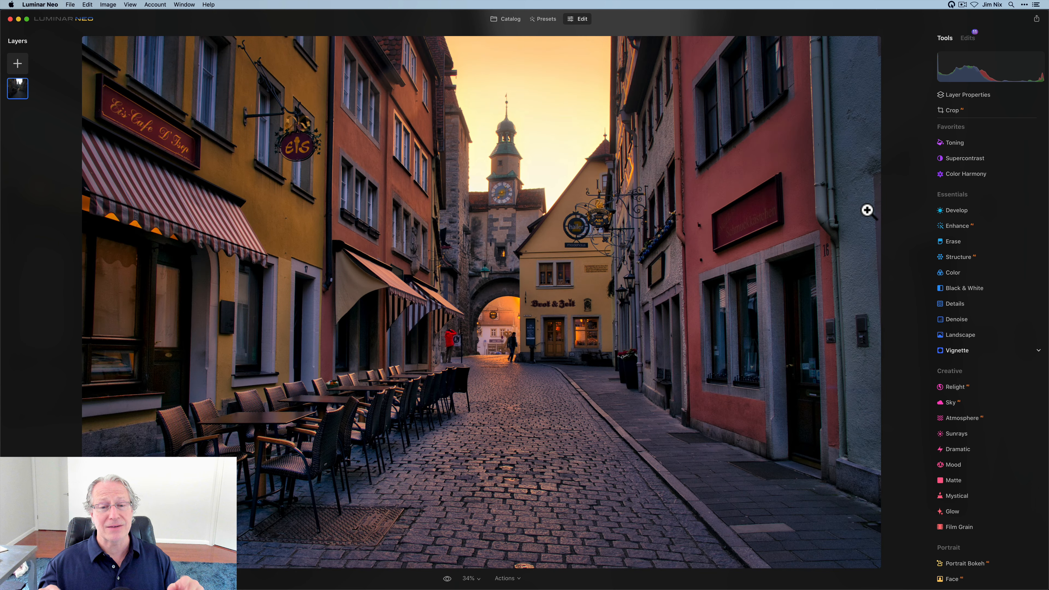